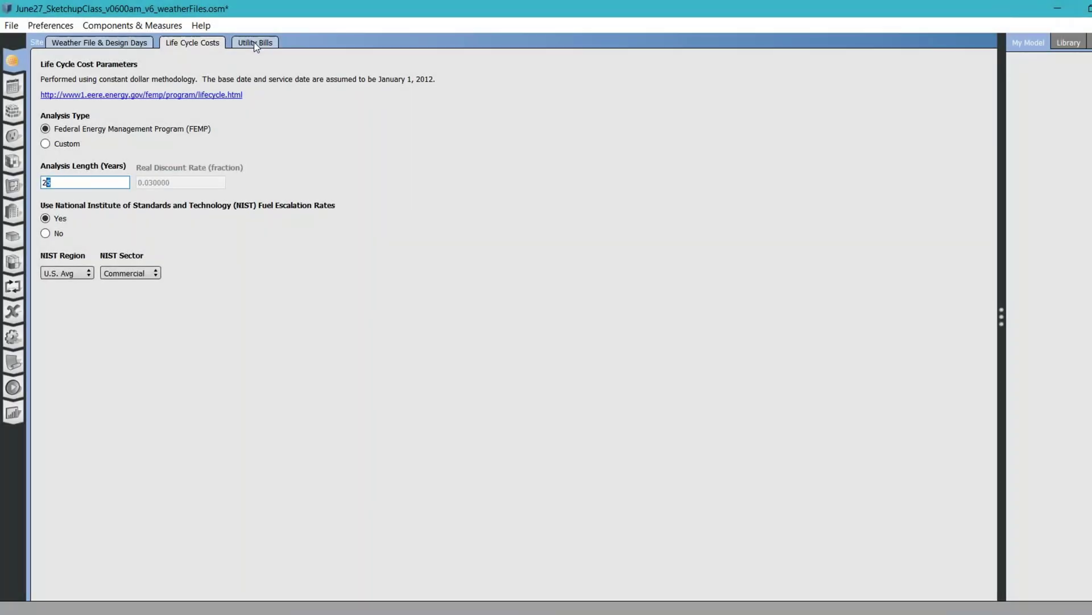
- Show the Site Utility Bills page, which first asks for a weather file and calendar year
click(255, 45)
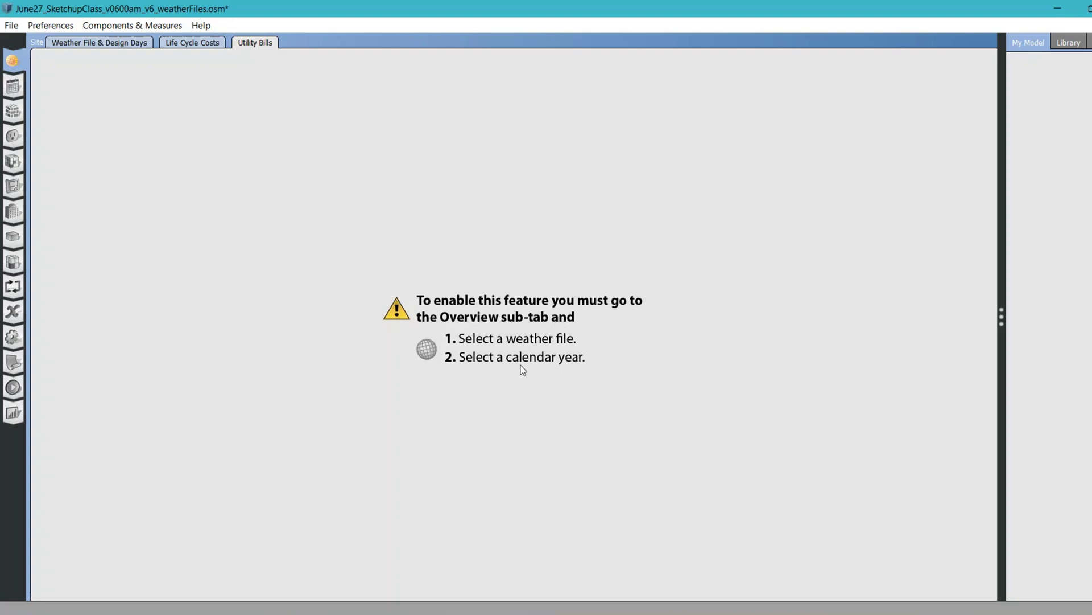
- On Weather File & Design Days, set Calendar Year to 2017 with daylight saving time off
click(118, 42)
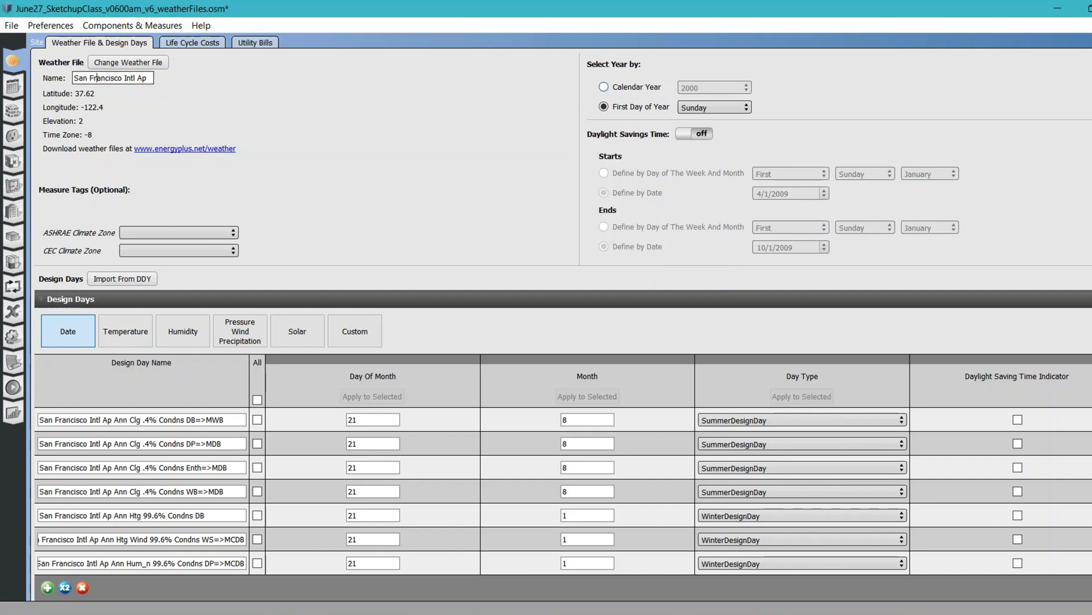
drag(95, 78, 60, 76)
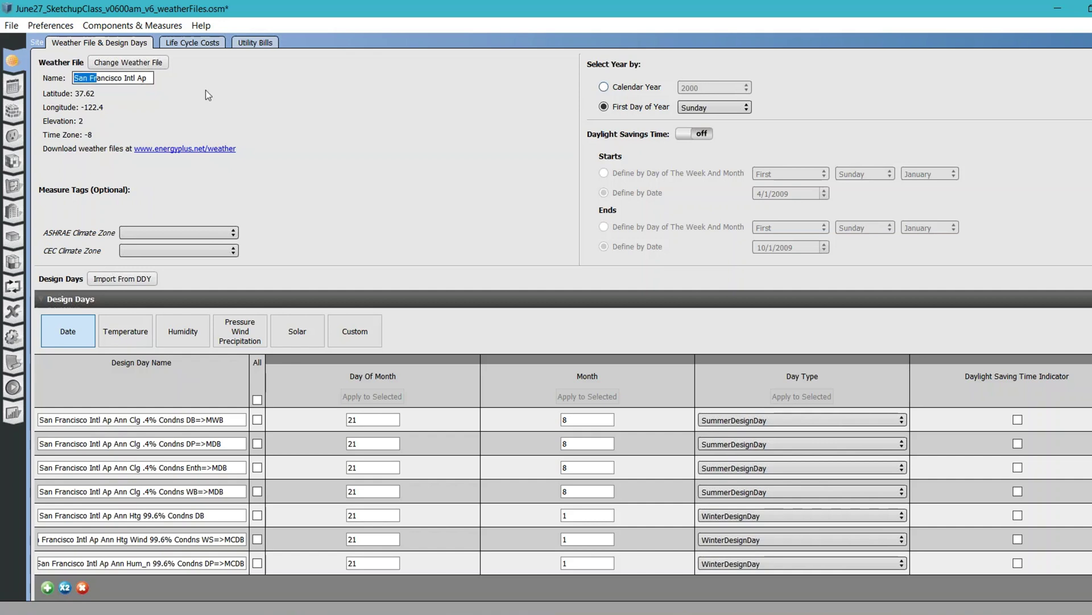
click(604, 87)
click(744, 89)
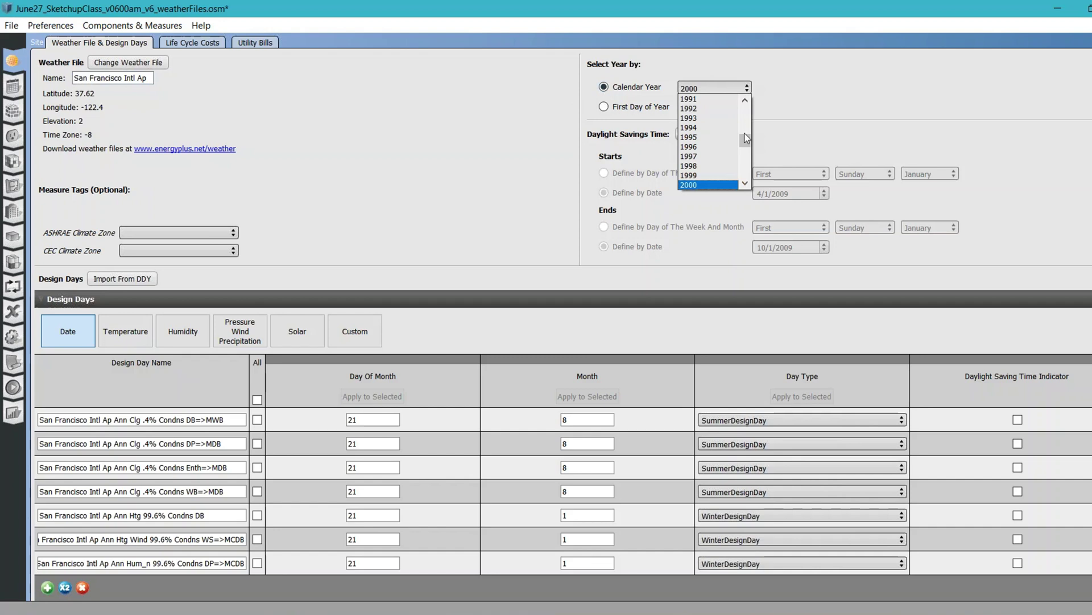
drag(744, 138, 744, 169)
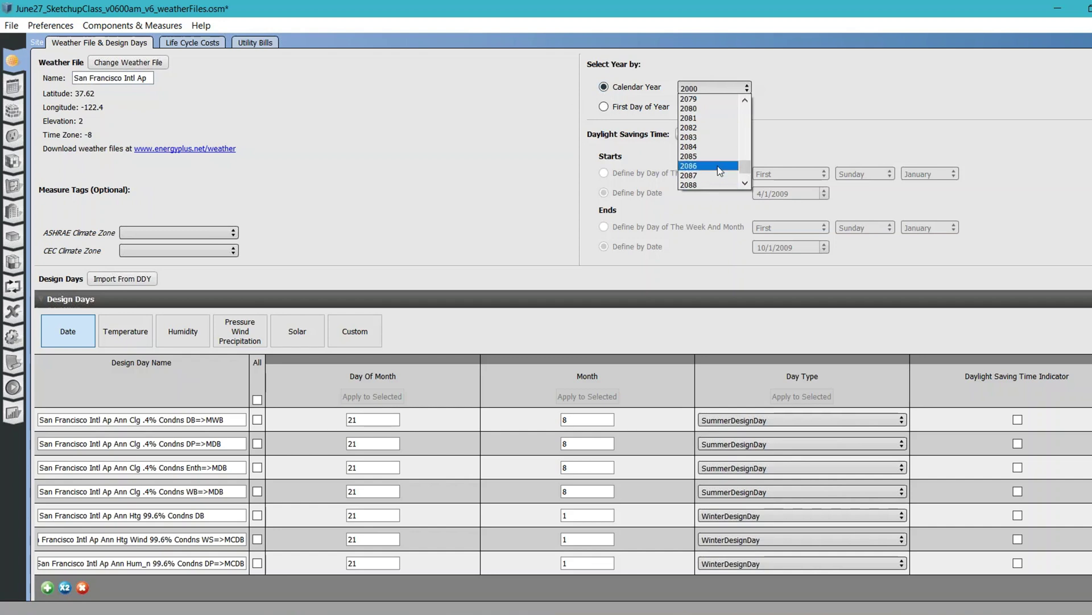
scroll(719, 167, up, 20)
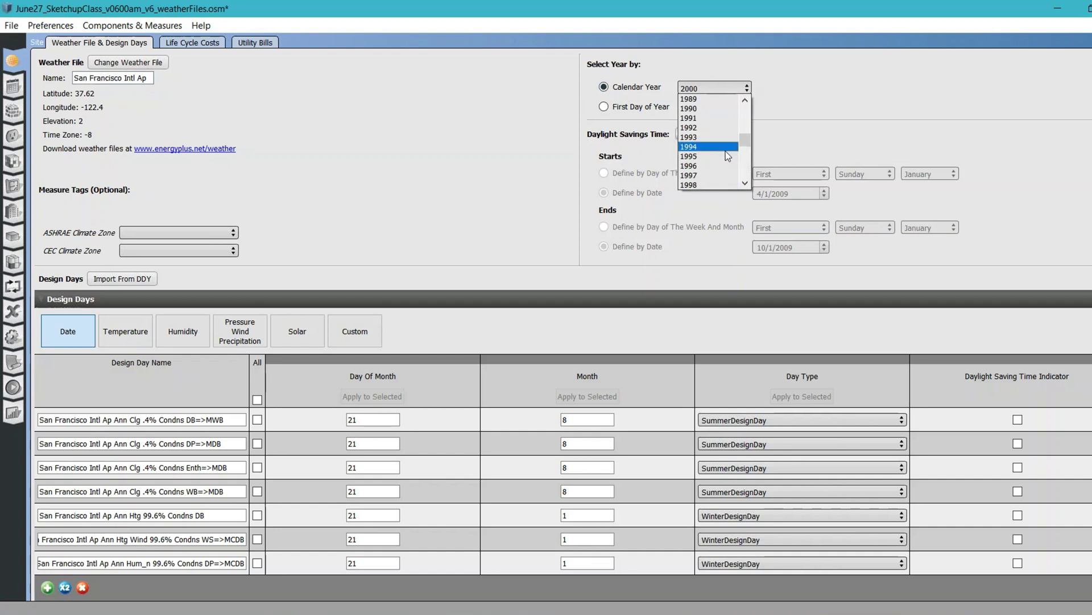
scroll(715, 160, down, 8)
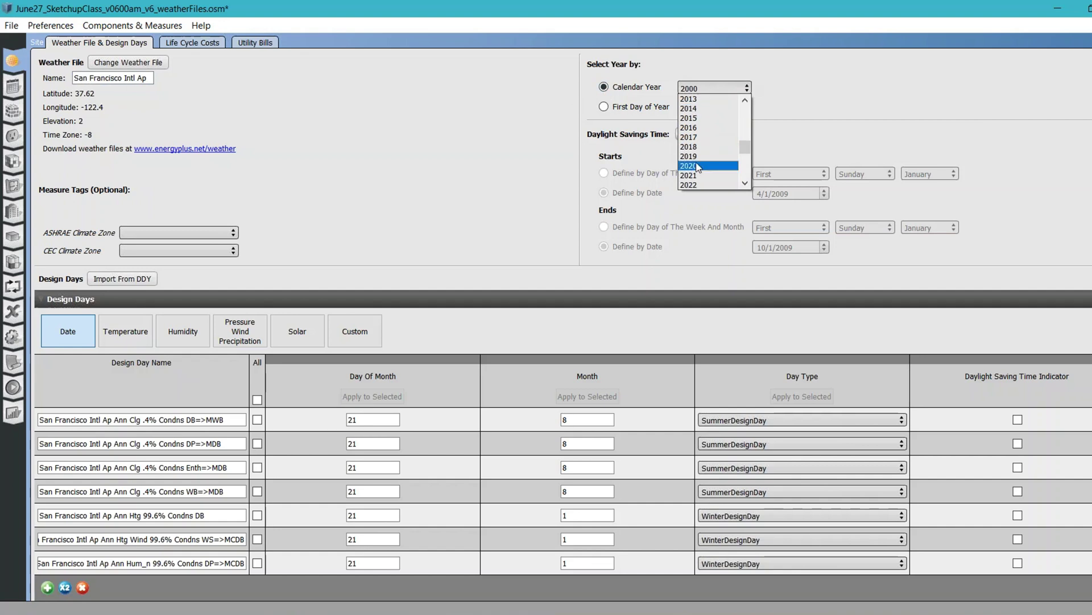
click(697, 137)
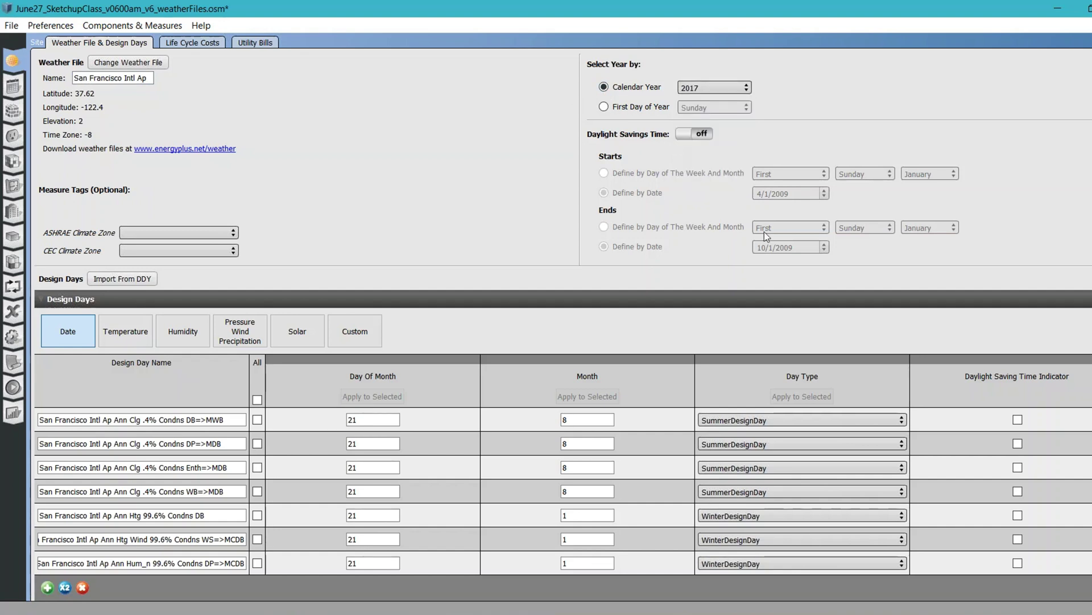
click(683, 135)
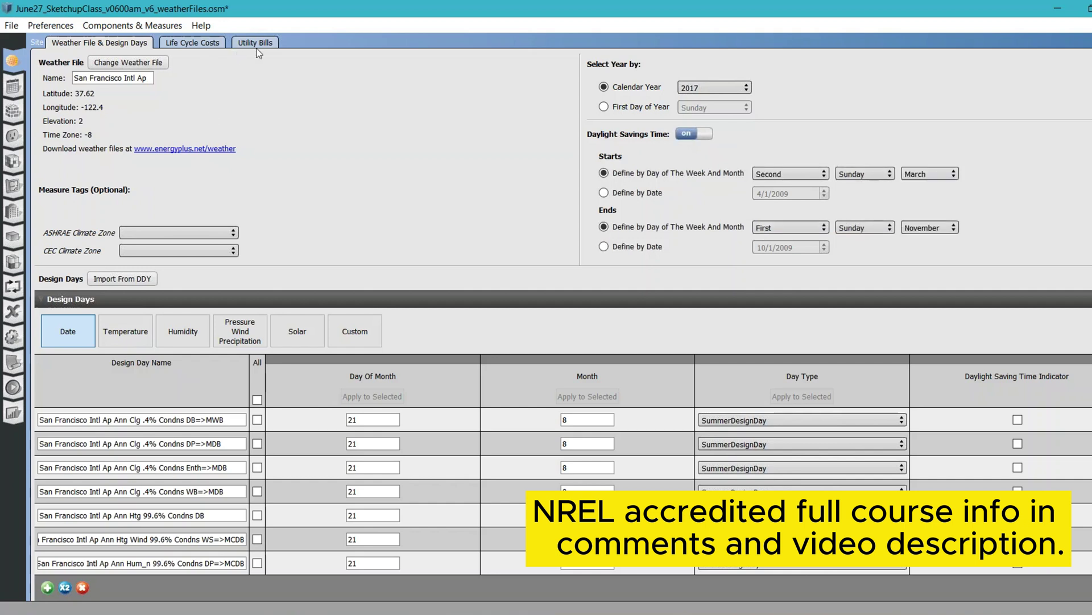
click(711, 139)
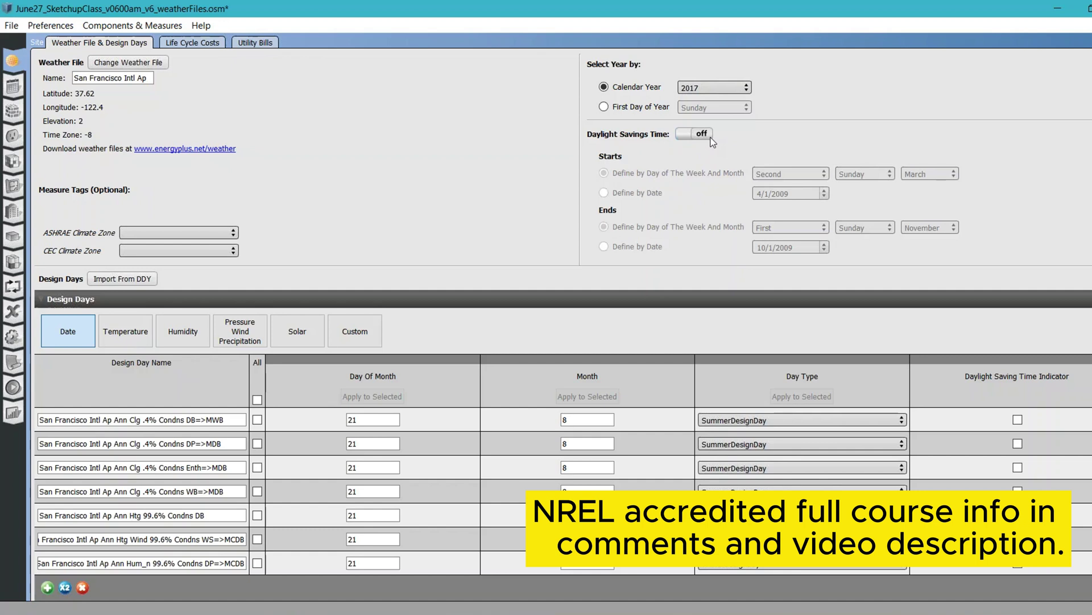
- Return to Utility Bills to list the bill types from Electric to Energy Transfer
click(264, 44)
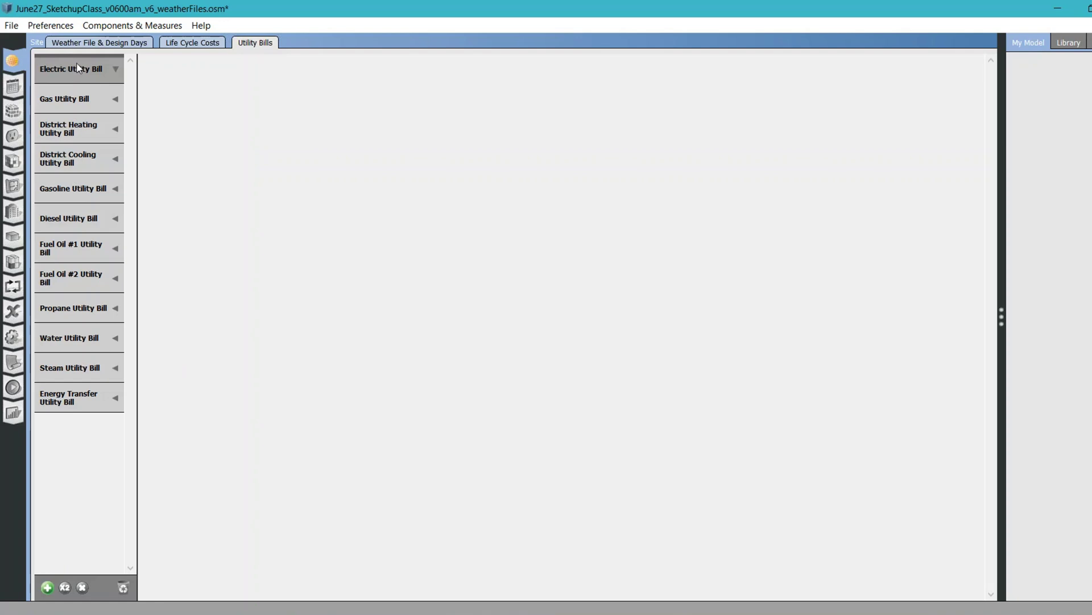
- Add an electric utility bill named Electricity_PG&E_2017 with kWh consumption units
click(48, 587)
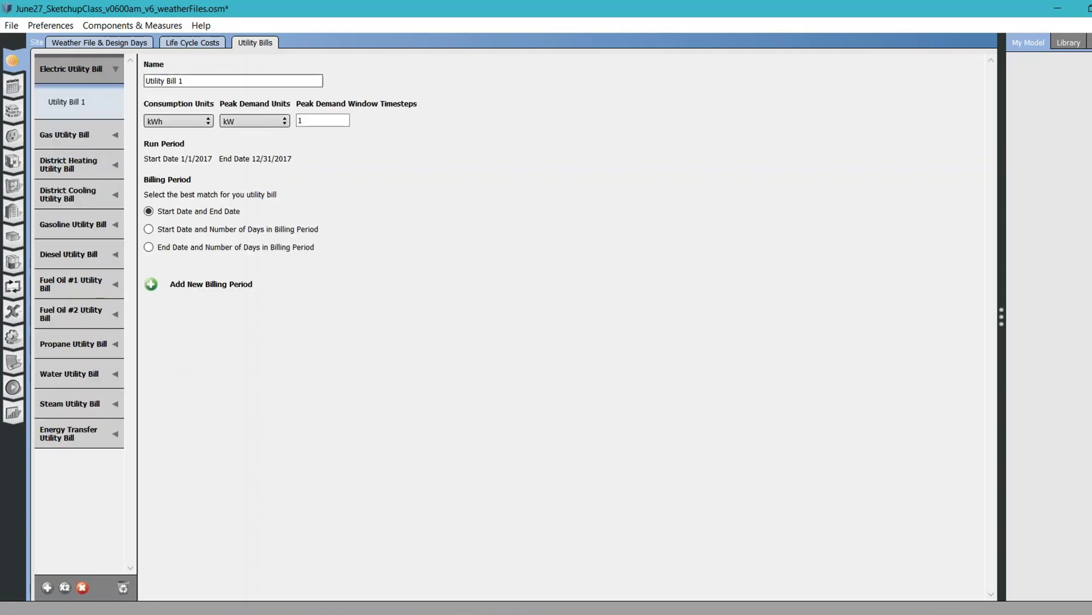
drag(183, 81, 148, 87)
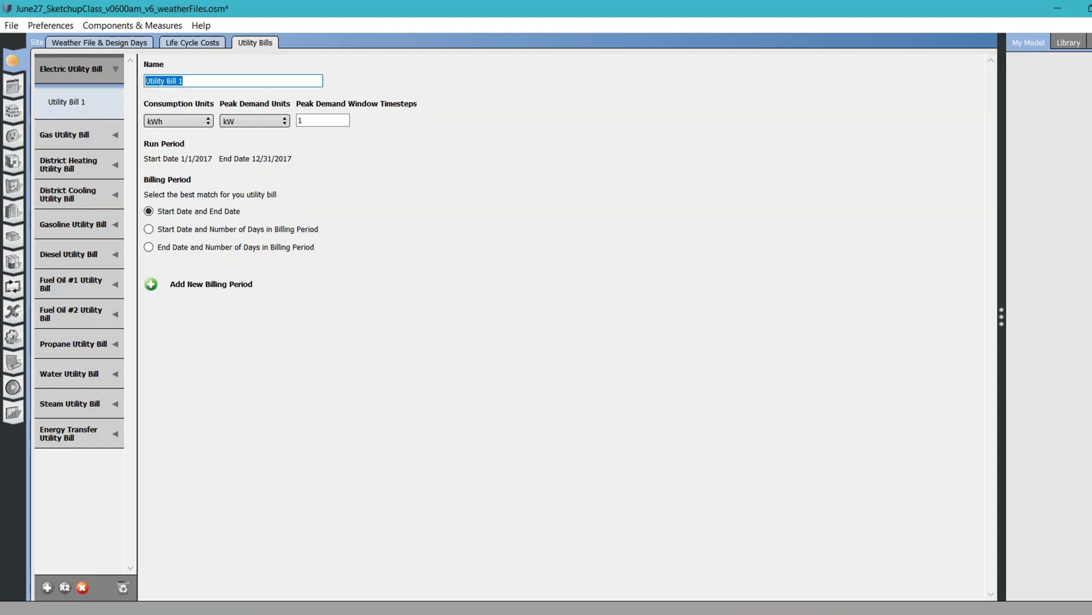
text(Electriity==)
key(BackSpace)
key(BackSpace)
key(BackSpace)
key(BackSpace)
key(BackSpace)
text(city)
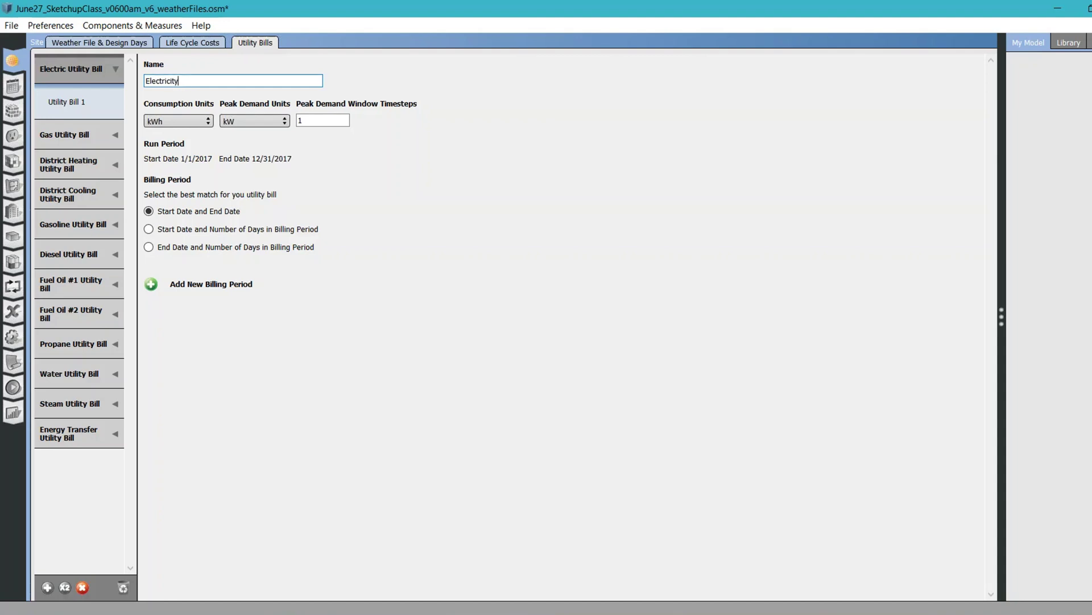
text(_PG&E)
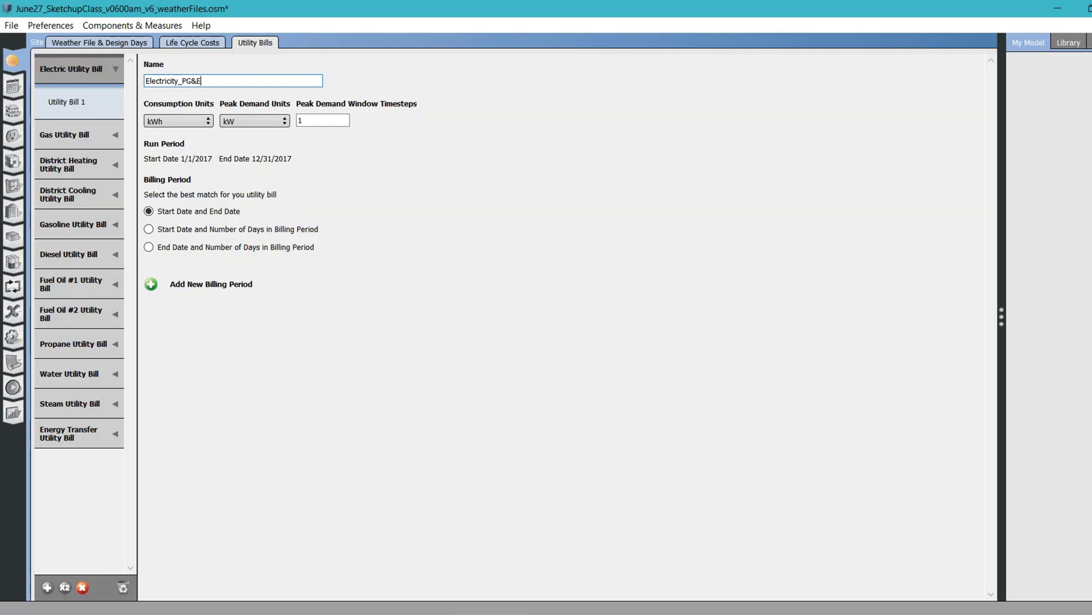
text(_2017)
click(208, 121)
click(296, 144)
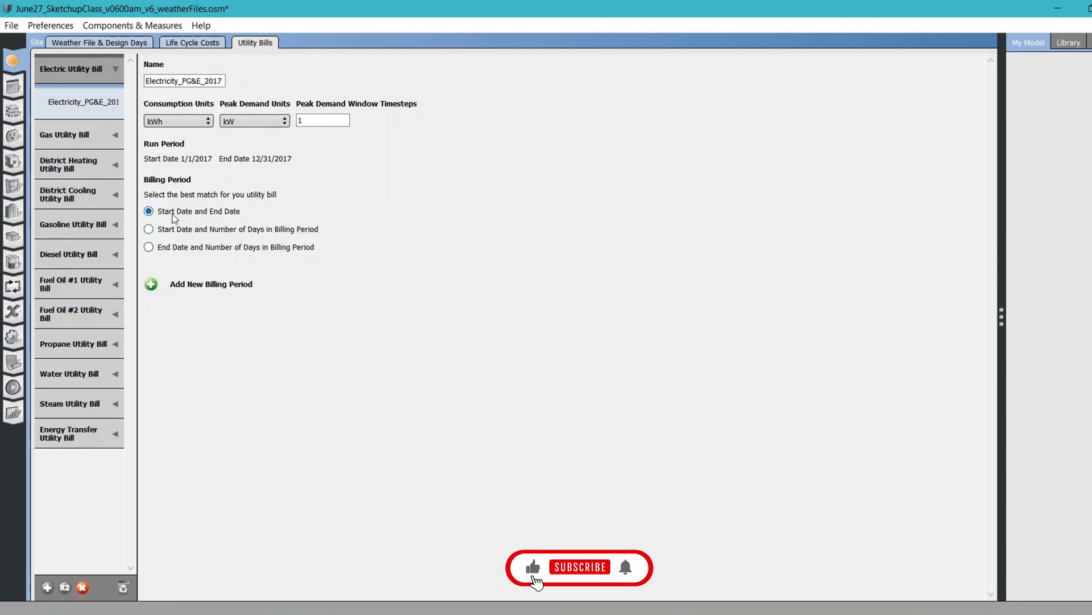
- Add a January period ending 1/31/2017 with 2000 kWh, 50 kW peak and cost 200
click(151, 284)
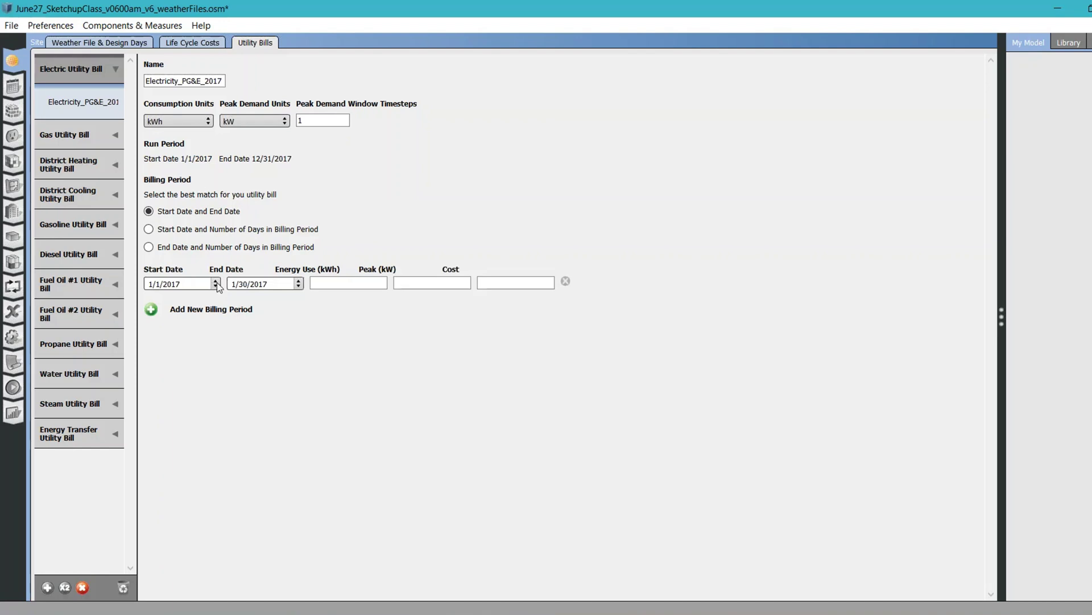
click(299, 283)
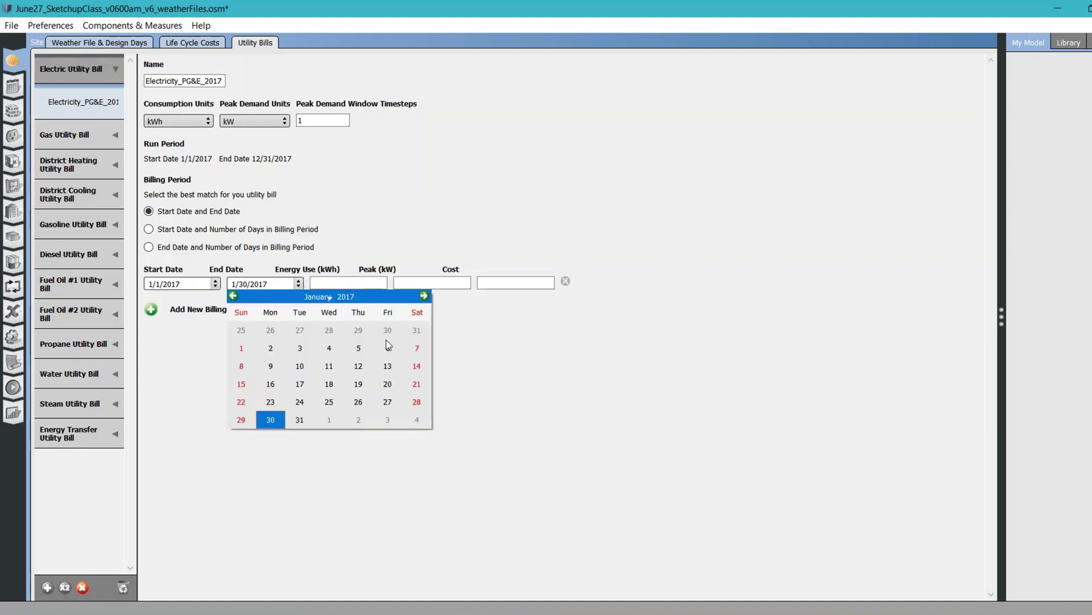
click(300, 417)
click(349, 281)
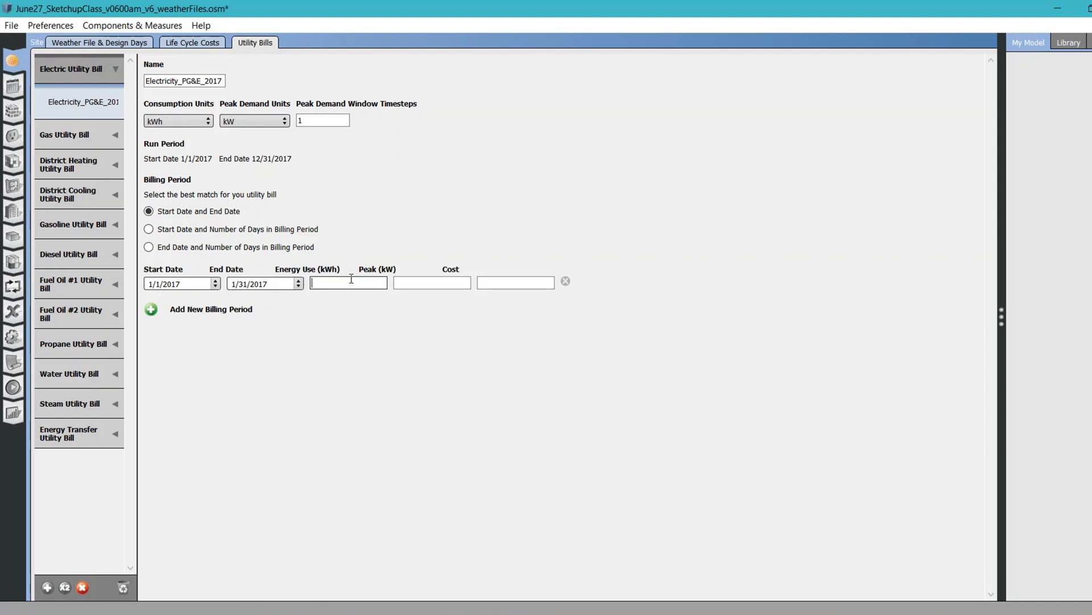
text(2000)
click(417, 283)
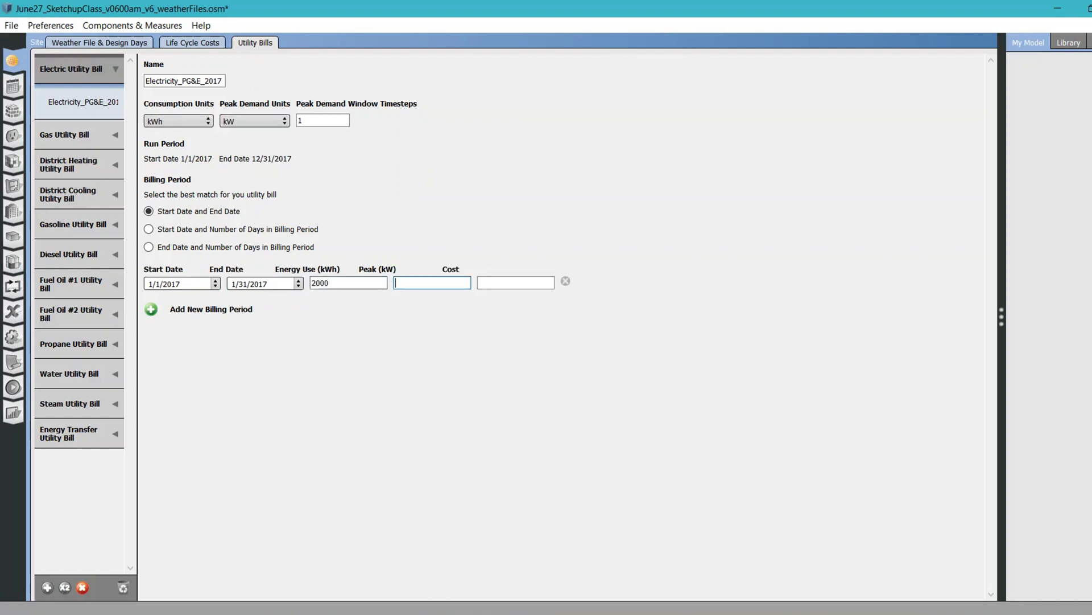
click(283, 273)
click(348, 281)
click(729, 528)
click(406, 283)
text(50)
click(491, 283)
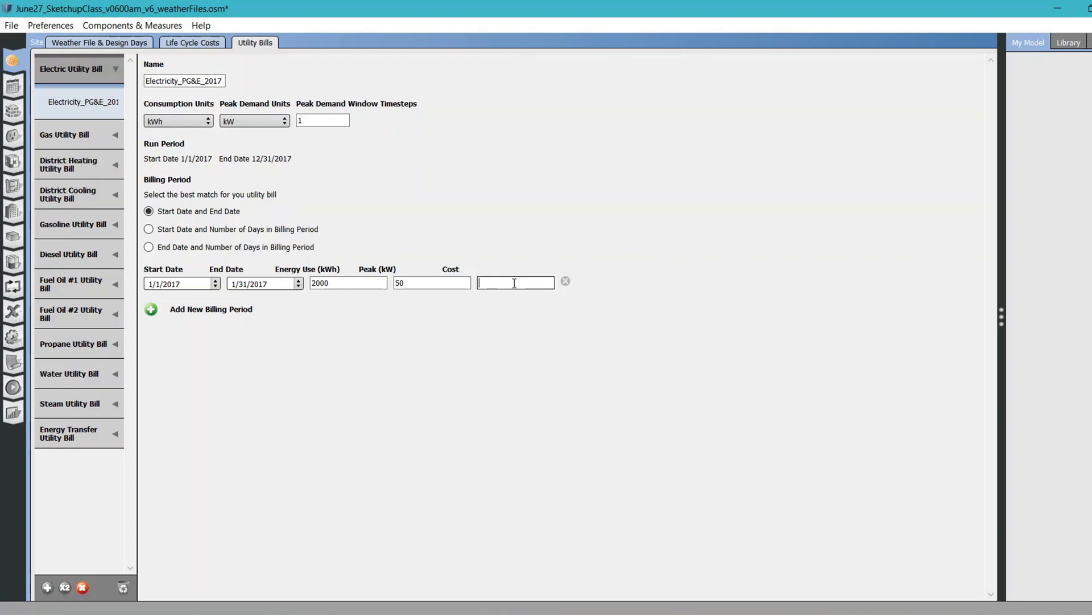
text(200)
- Add a February period ending 2/28/2017 with 1800 kWh, 60 kW peak and cost 100
click(151, 310)
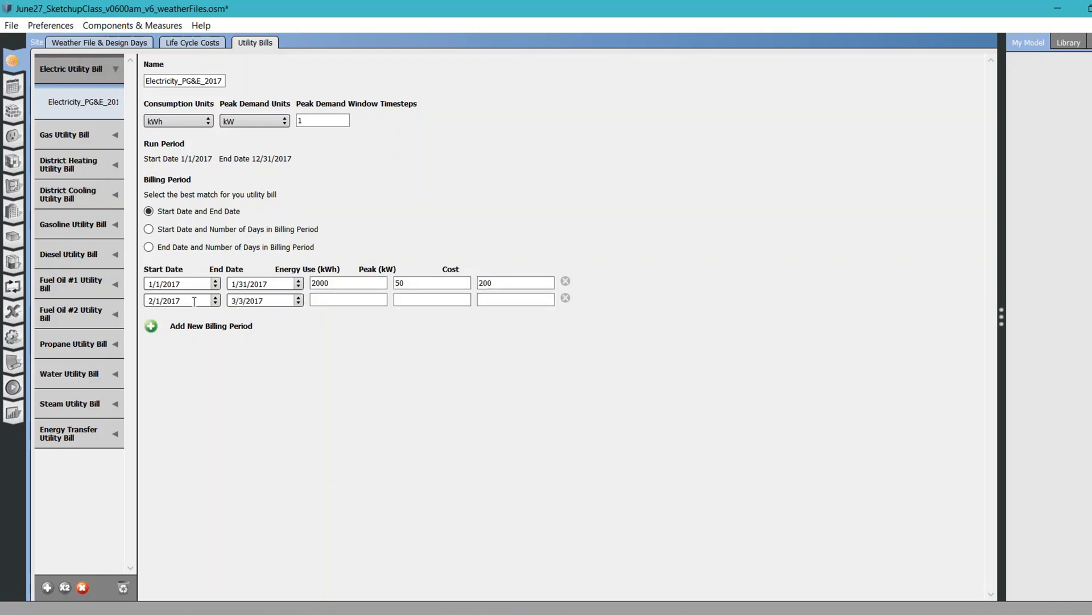
click(297, 300)
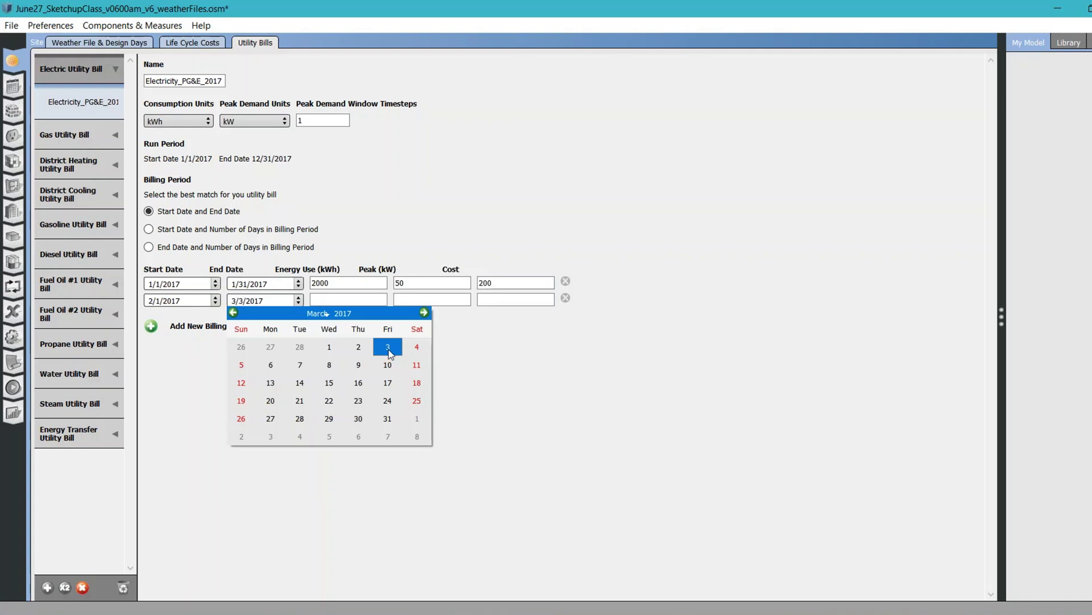
click(299, 349)
click(350, 302)
text(1)
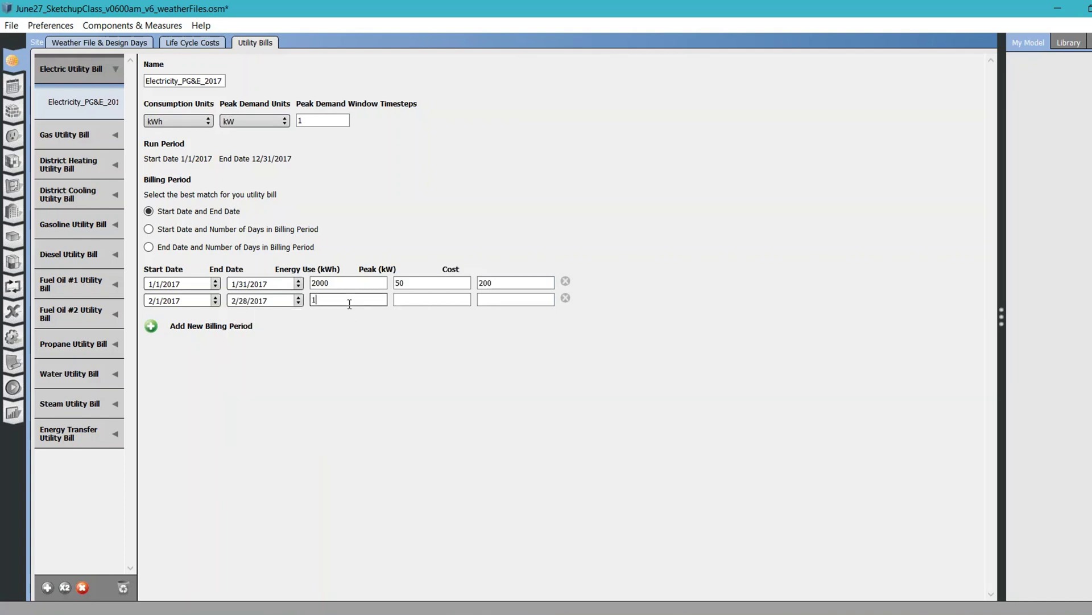
text(800)
click(403, 298)
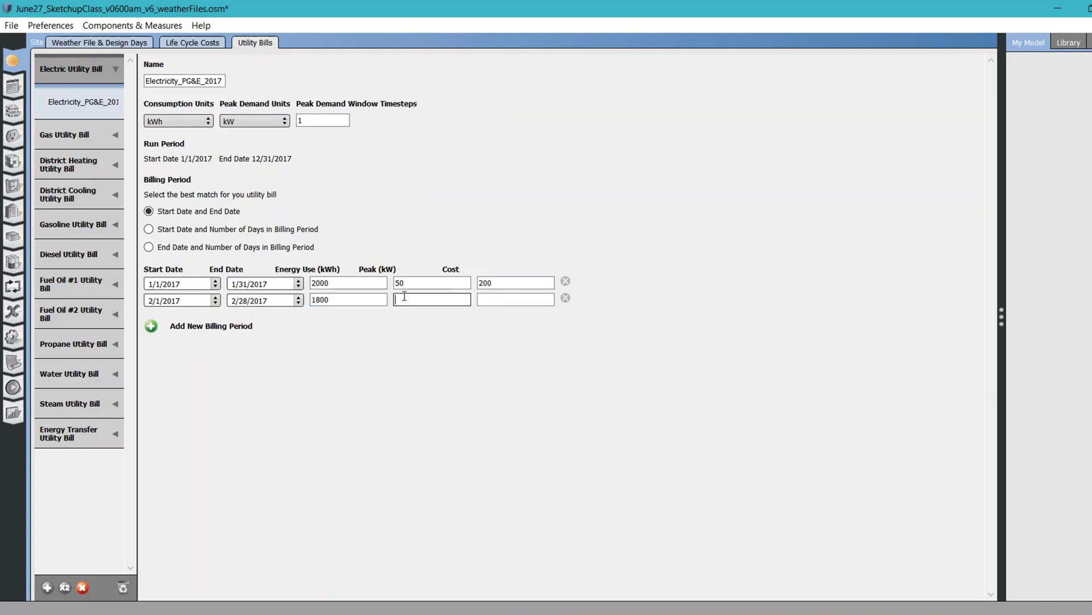
text(60)
key(Tab)
text(100)
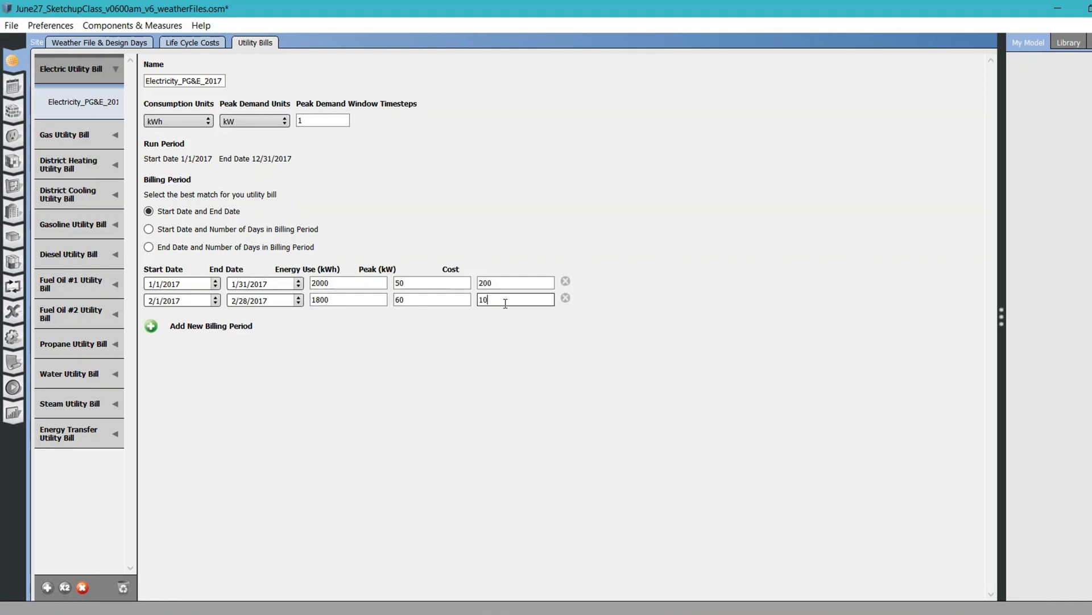
- Add a March period ending 3/31/2017 with 2000 kWh, 60 kW peak and cost 200
click(151, 326)
click(298, 316)
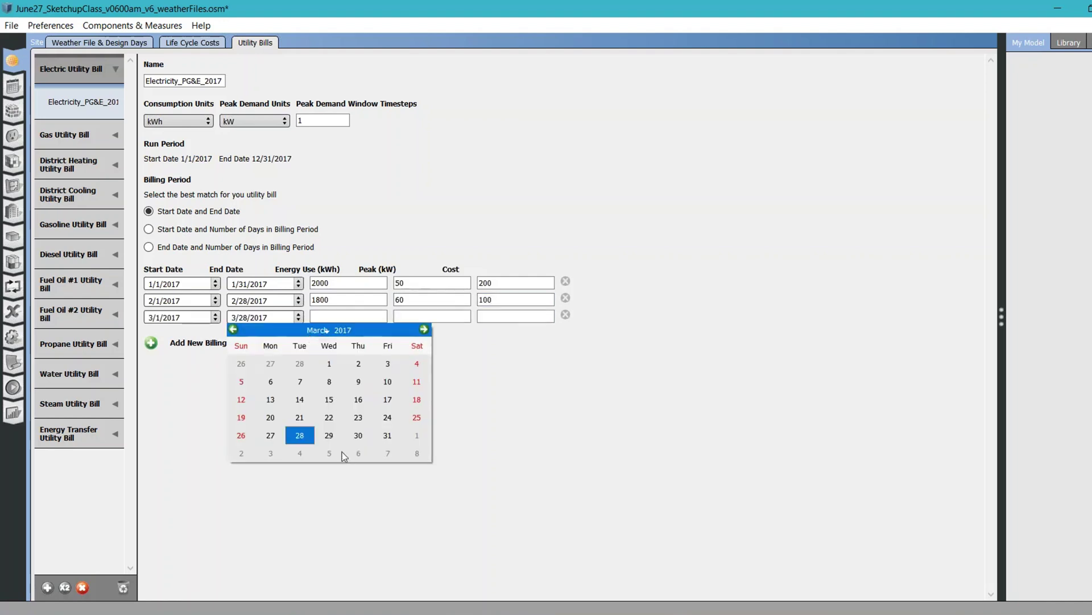
click(387, 435)
click(342, 317)
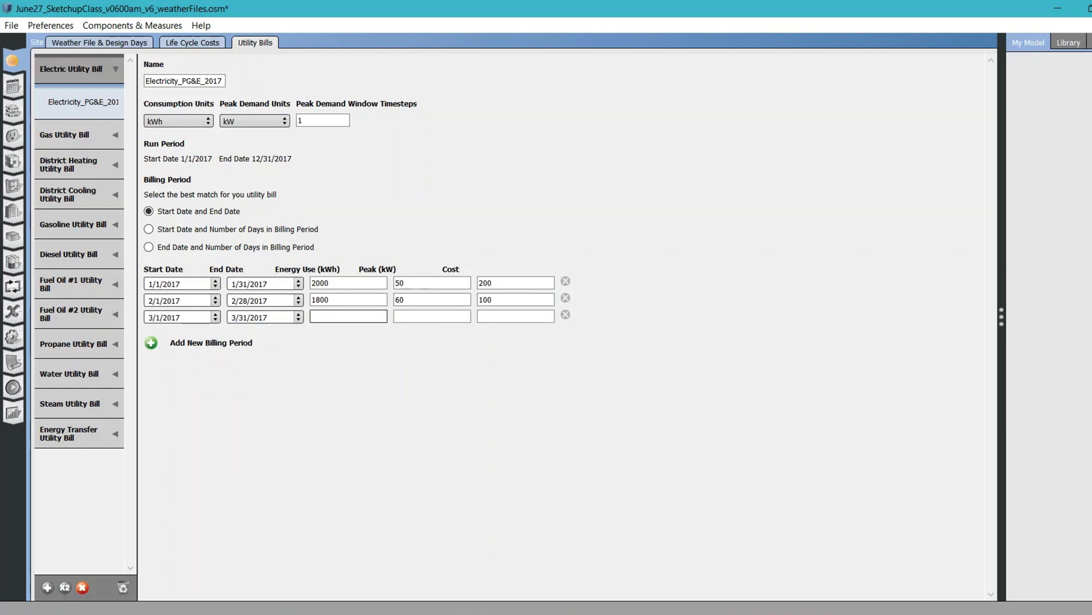
text(2000)
click(408, 318)
text(60)
click(490, 319)
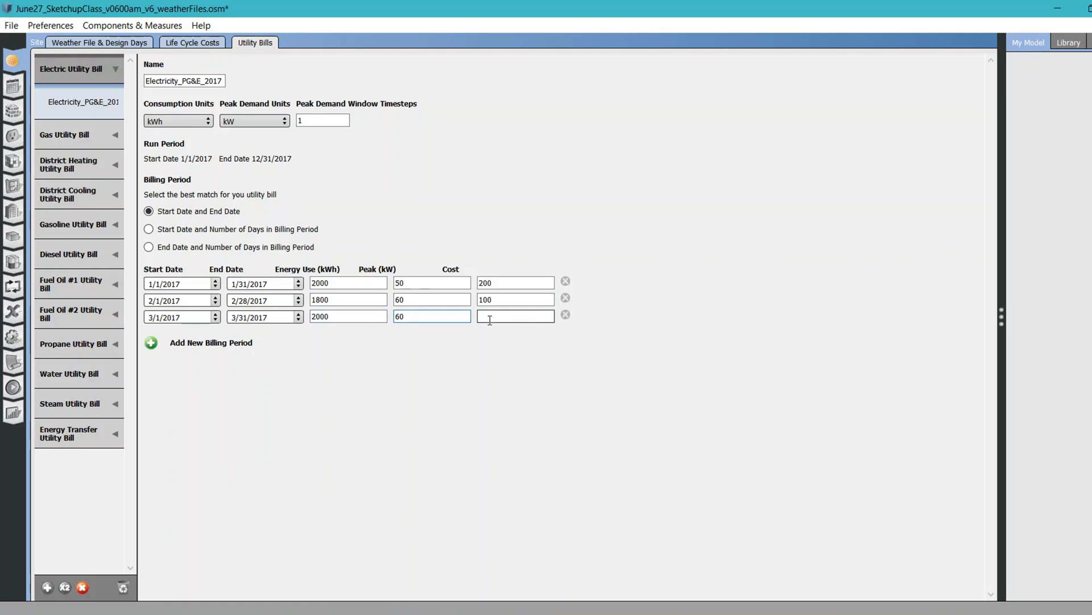
text(200)
- Add a fourth billing period ending 12/31/2017
click(152, 343)
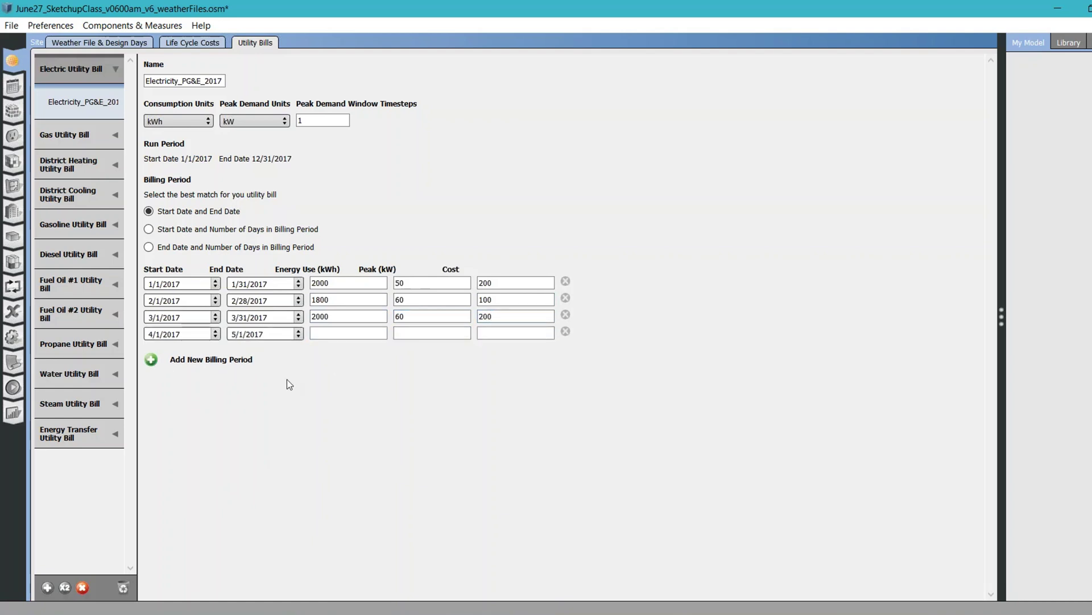
click(297, 335)
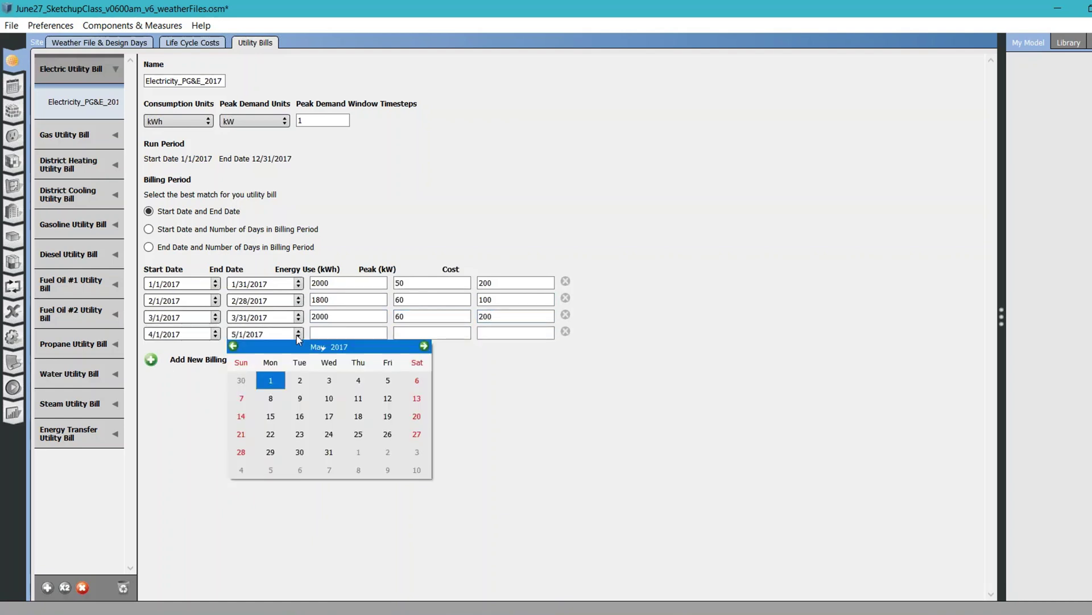
click(331, 348)
click(352, 507)
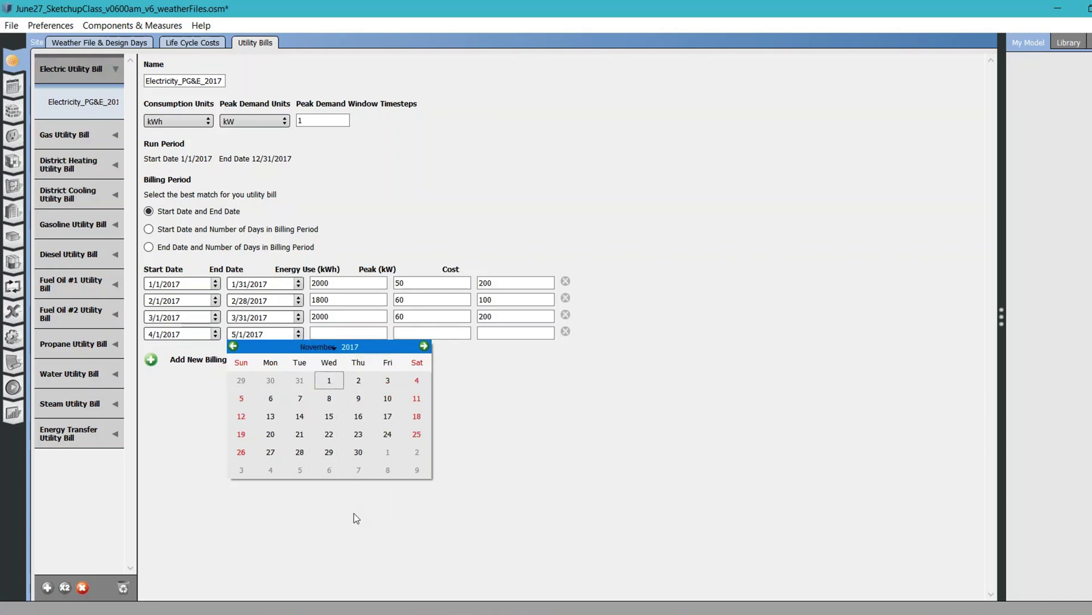
click(333, 348)
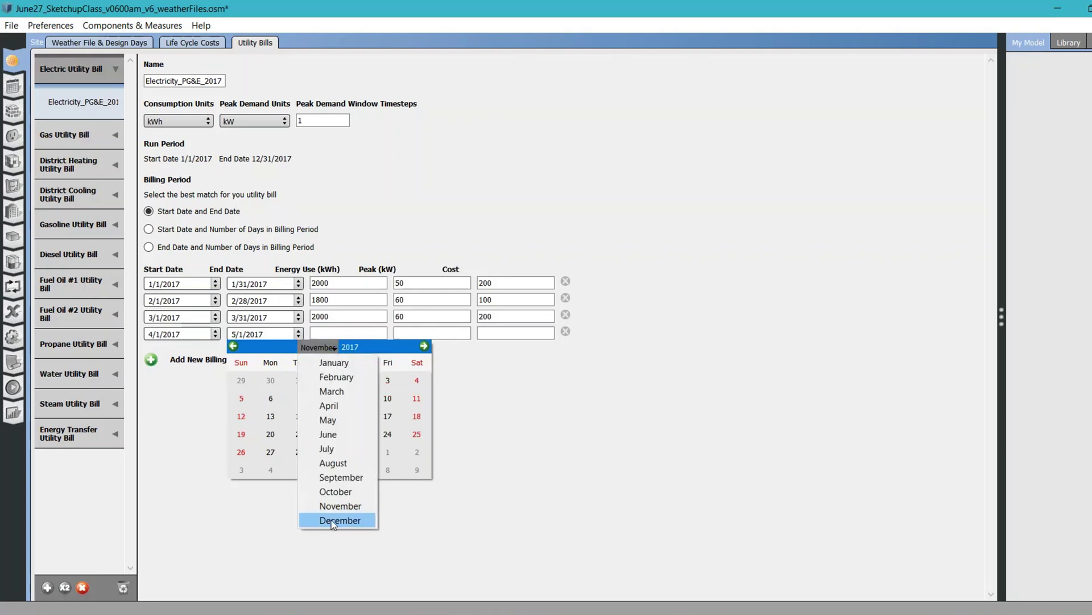
click(331, 519)
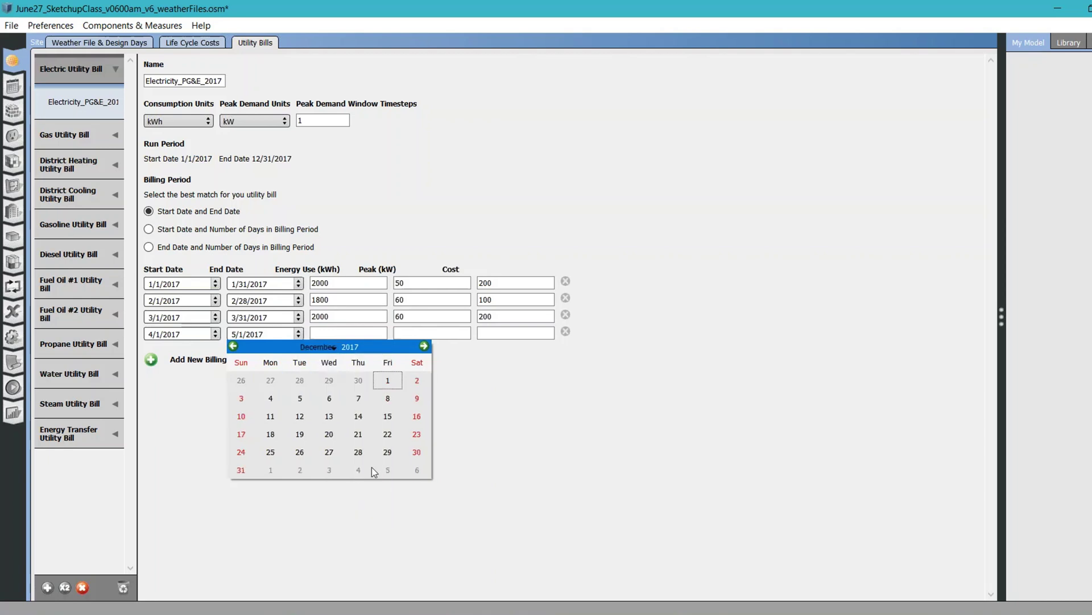
click(244, 470)
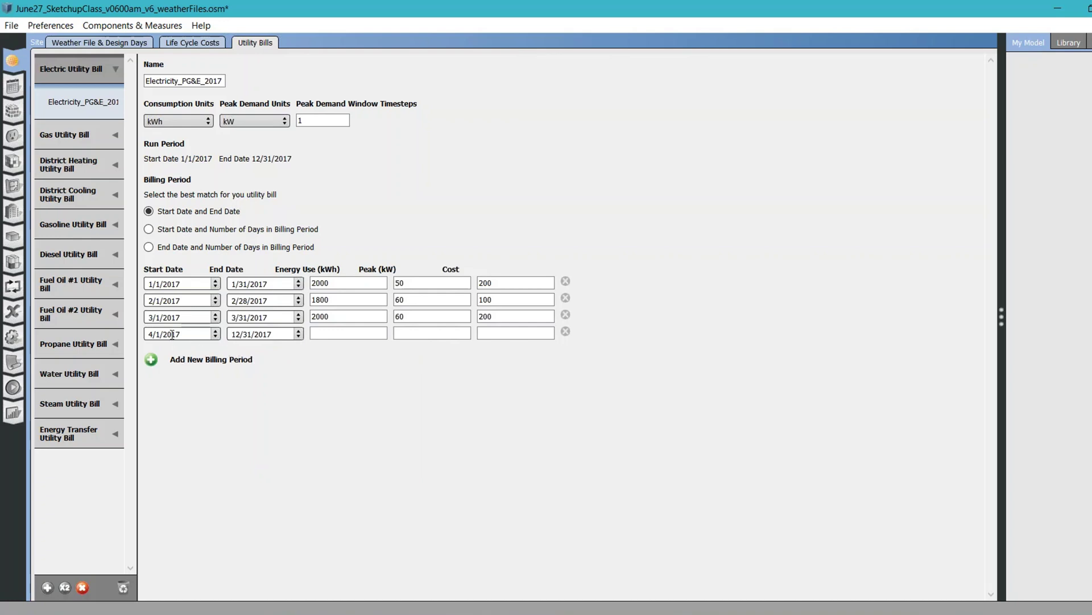
- Give the fourth period 16000 kWh, 100 kW peak and cost 2000, then save the model
click(333, 332)
text(160000)
click(417, 336)
key(shift+Tab)
key(BackSpace)
key(Tab)
text(100)
click(495, 336)
text(2000)
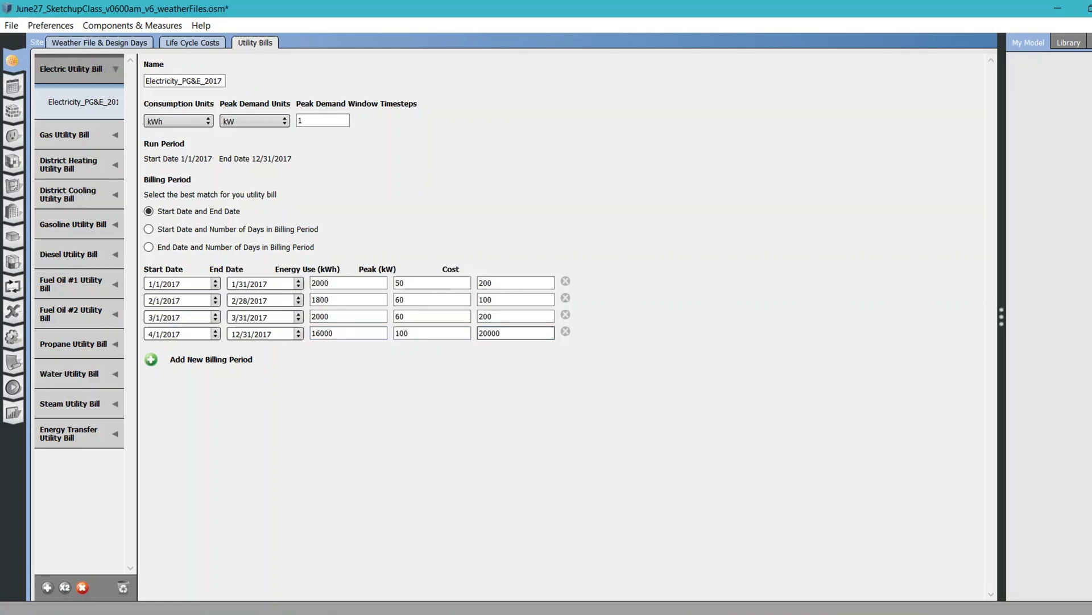
click(12, 25)
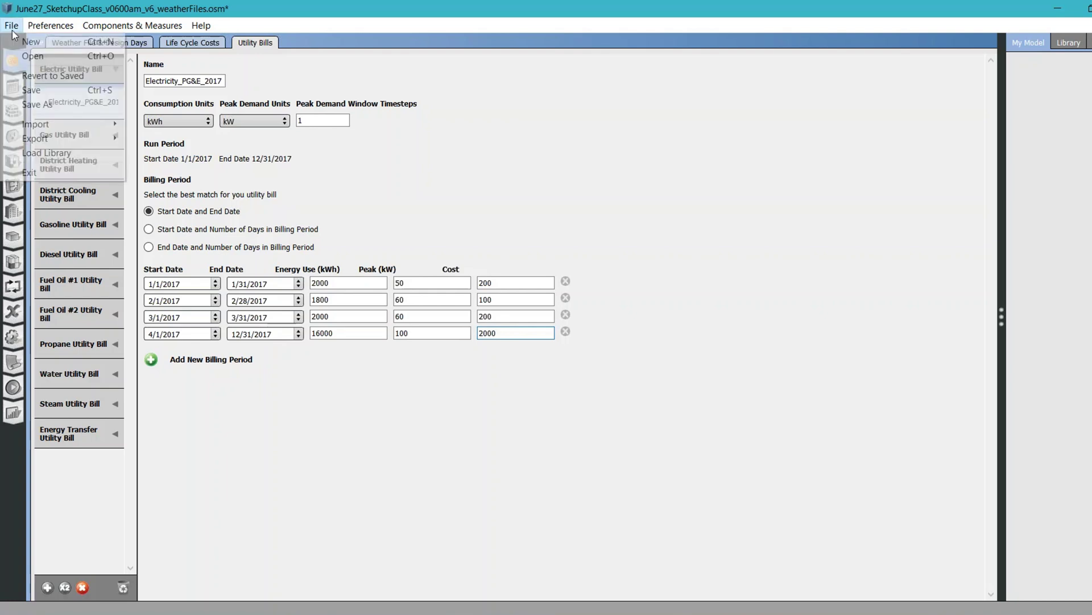
click(35, 92)
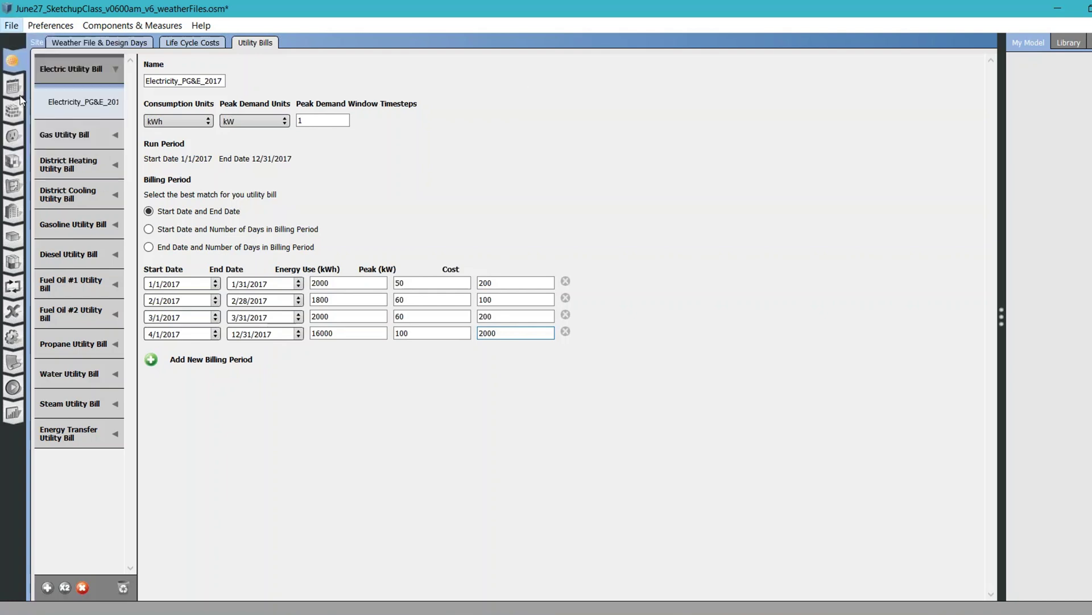
- Add a gas utility bill named GasData)PGE measured in therms
click(96, 137)
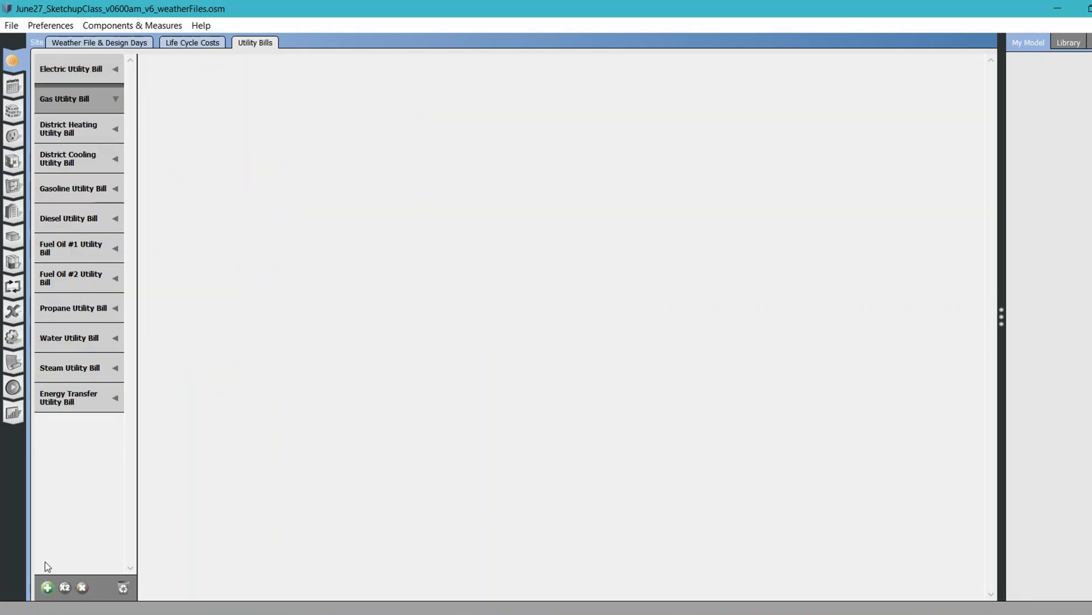
click(48, 587)
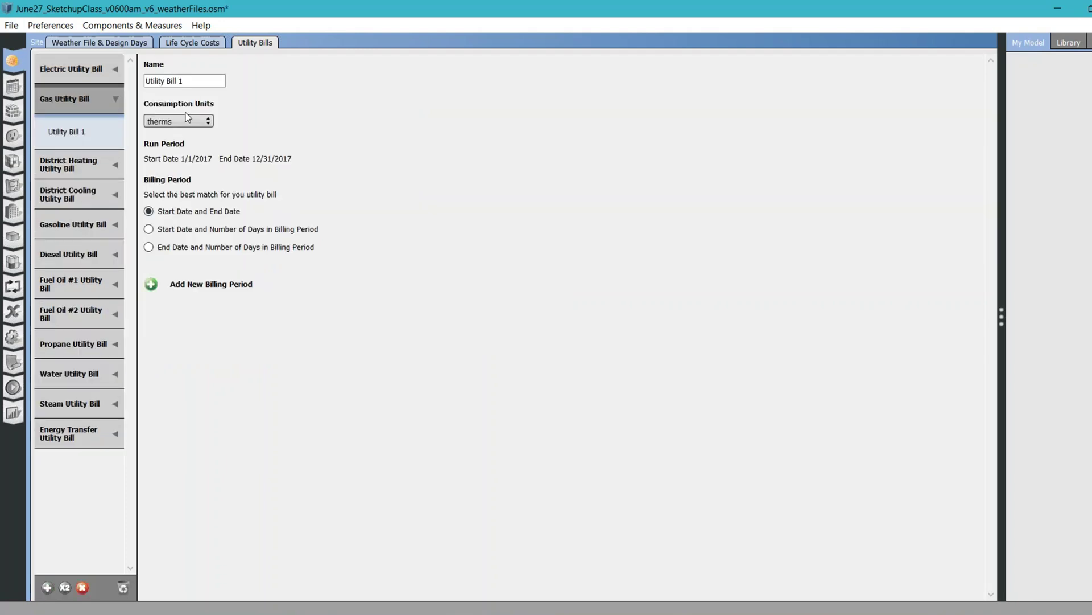
triple_click(194, 83)
text(GasData)PGE)
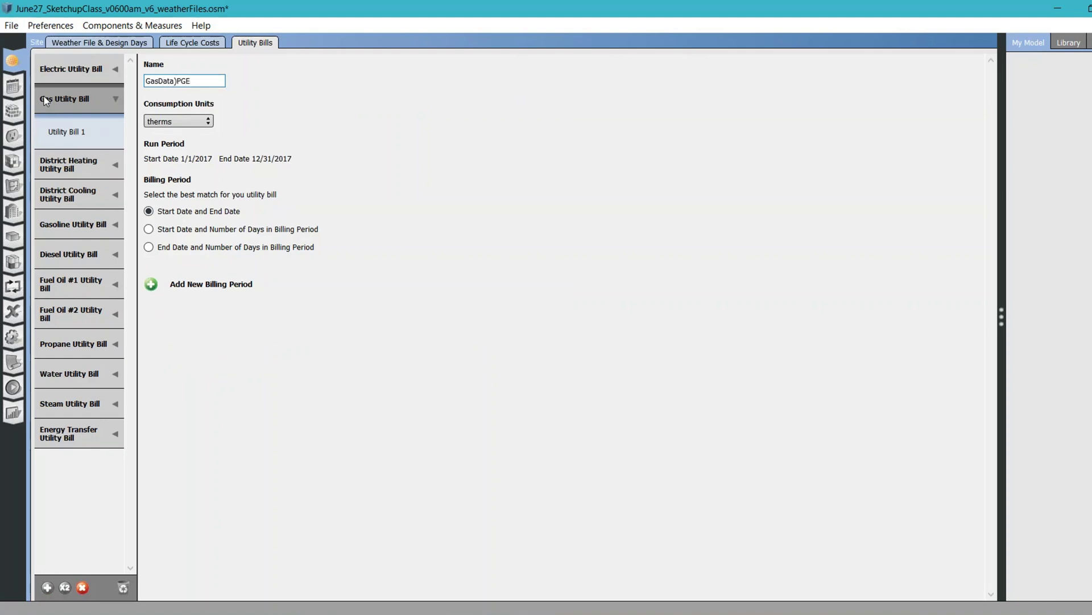
click(178, 121)
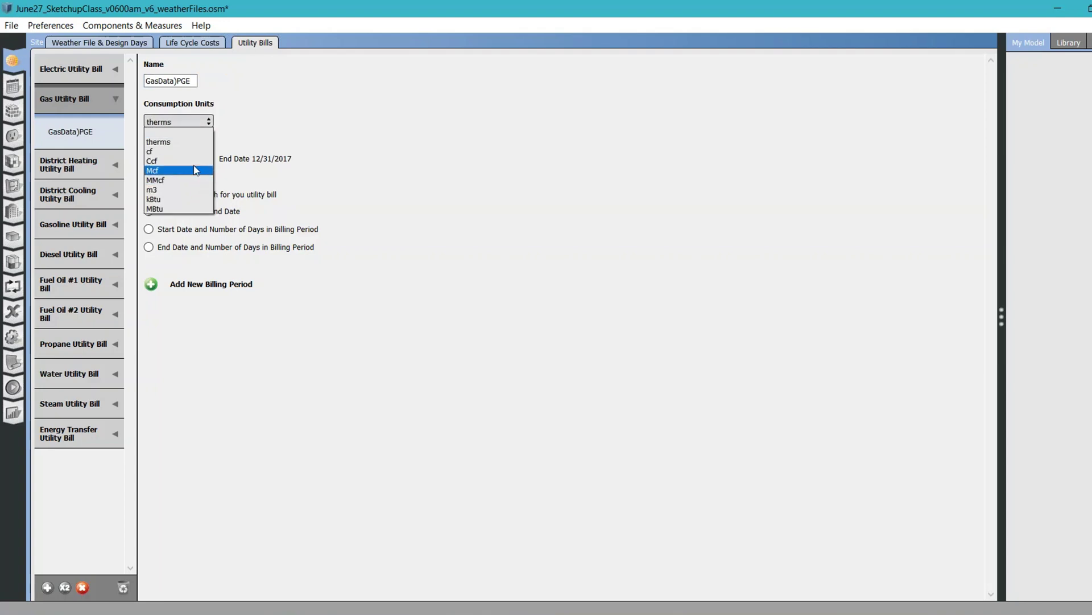
click(190, 145)
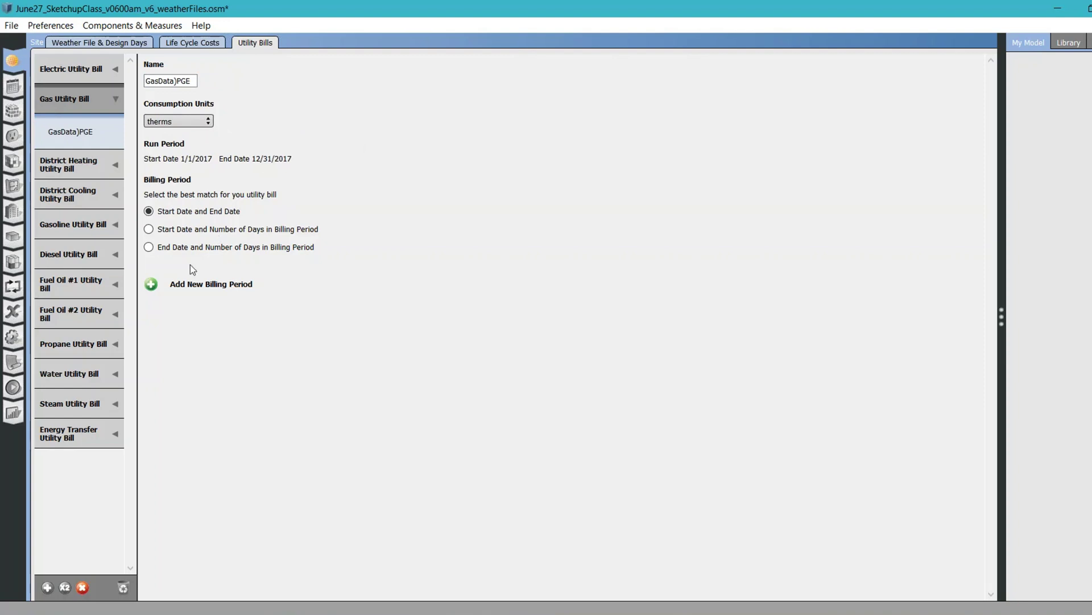
- Give the gas bill a 1/1–12/31/2017 billing period of 2000 therms and save the model
click(151, 284)
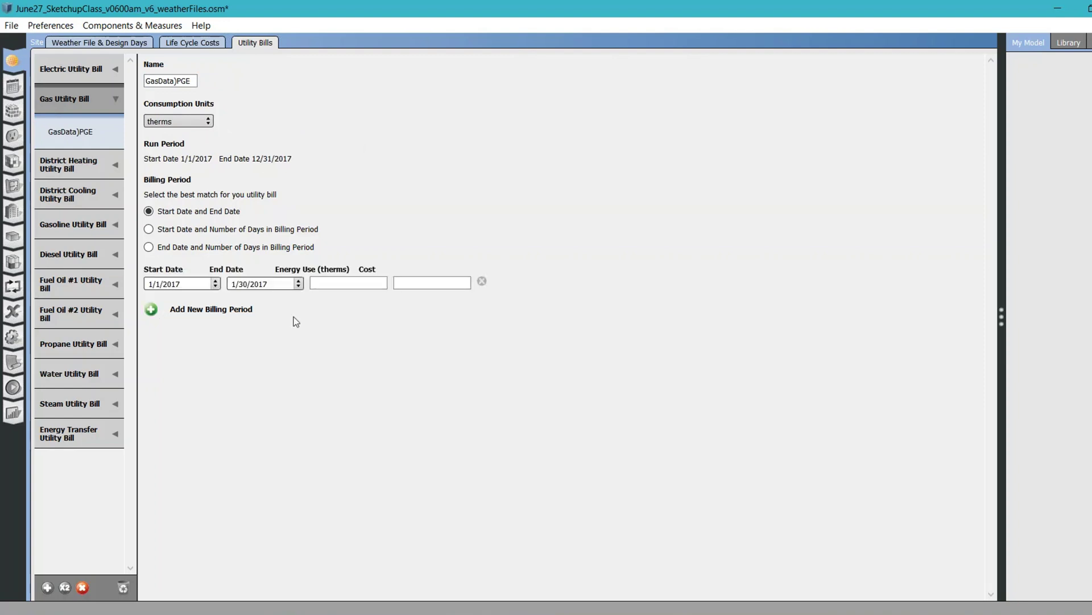
click(302, 286)
click(316, 297)
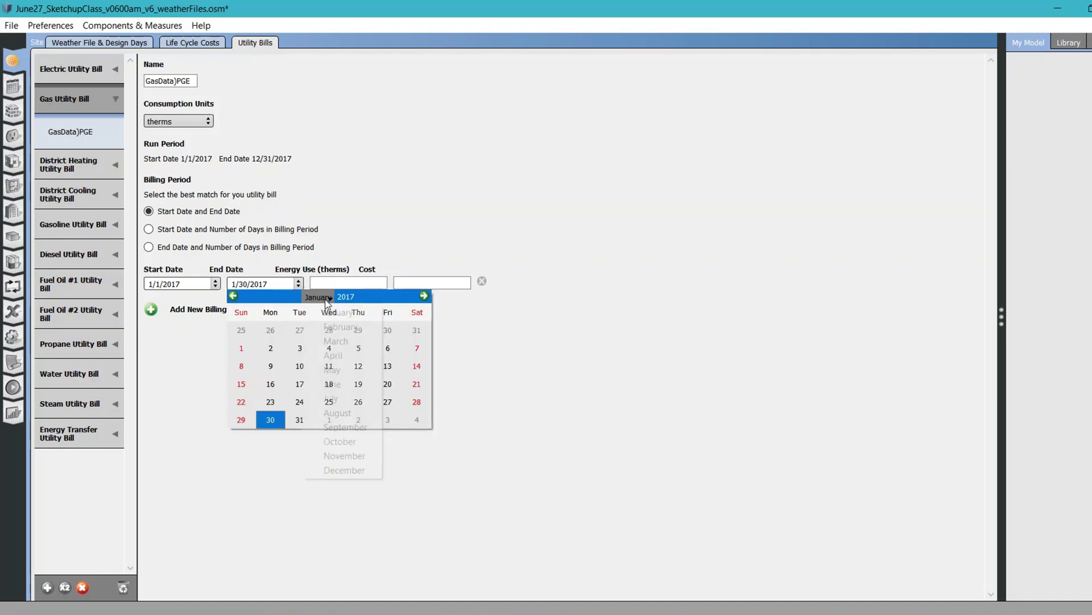
click(333, 471)
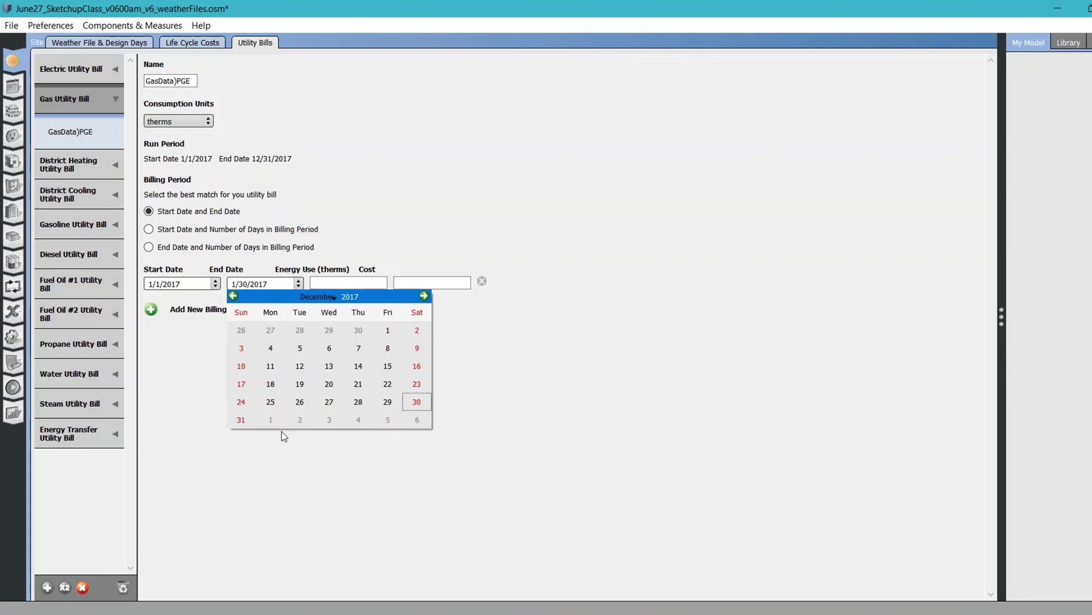
click(241, 420)
click(330, 282)
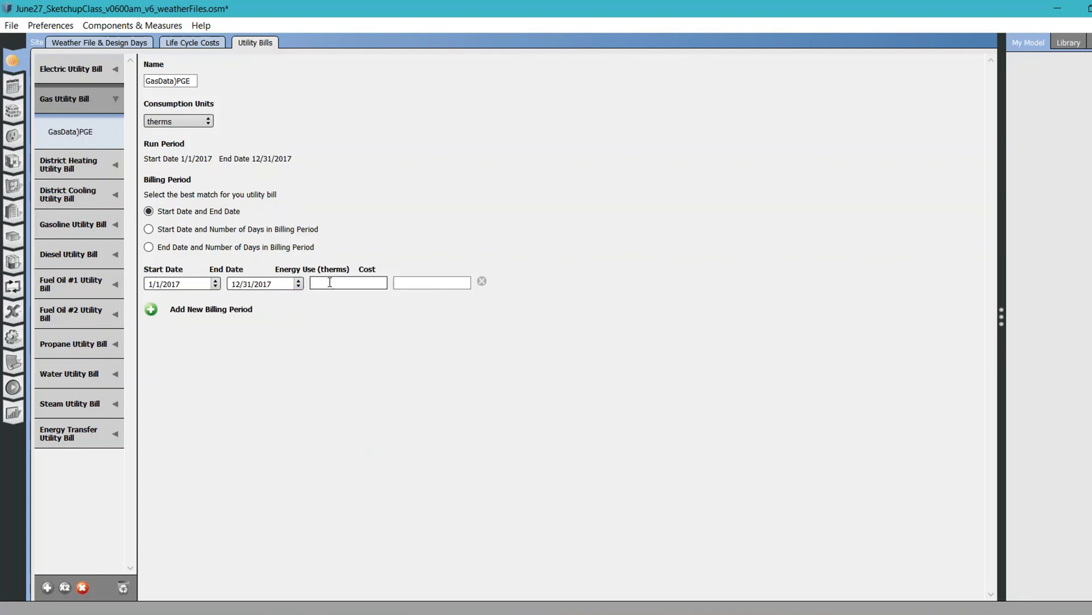
text(2000)
click(418, 286)
click(11, 26)
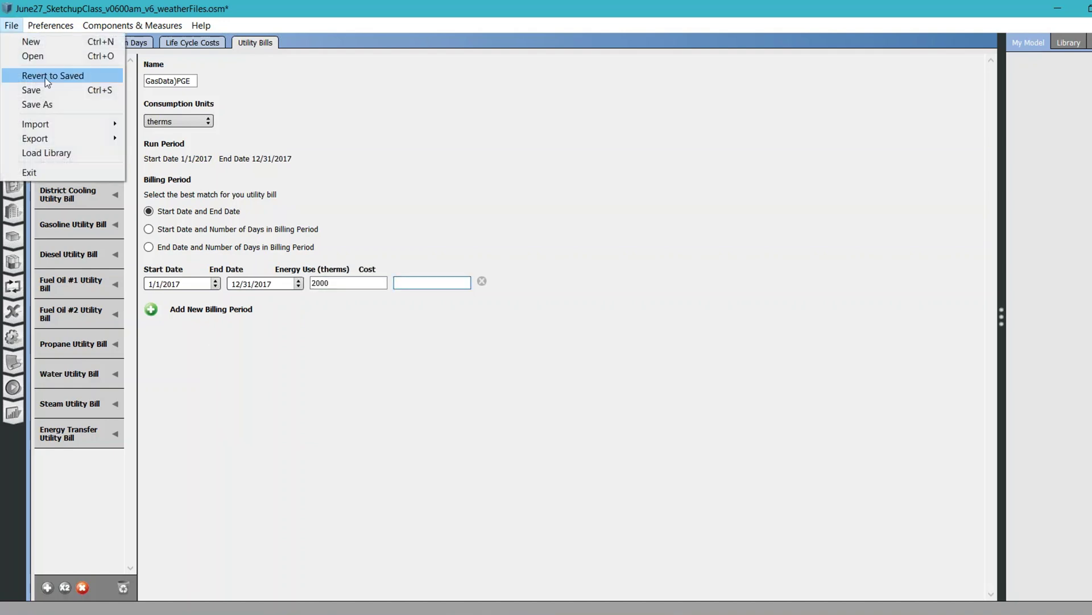
click(31, 89)
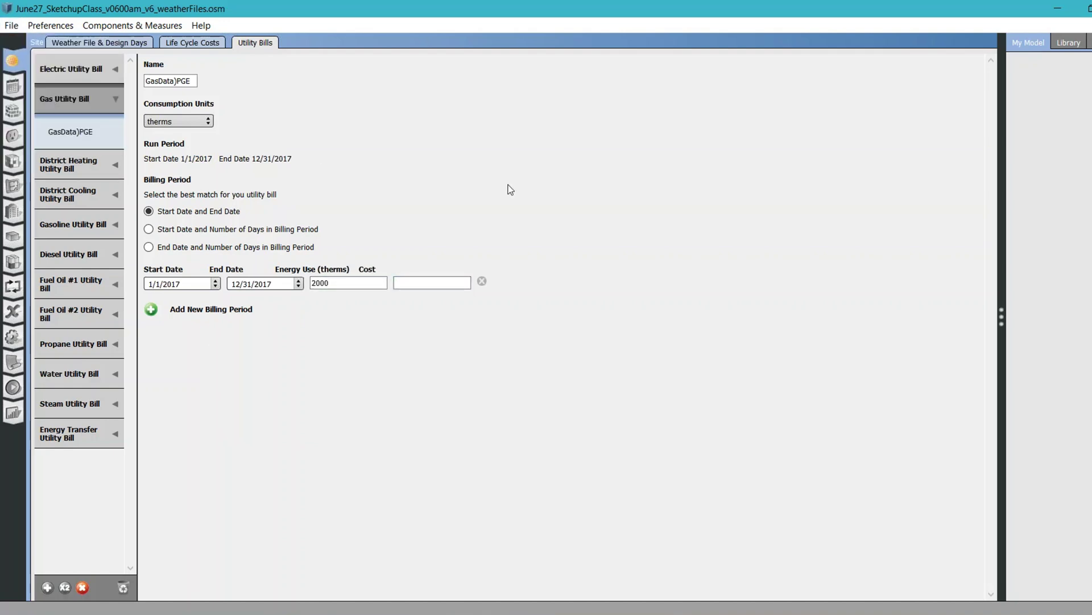
click(13, 27)
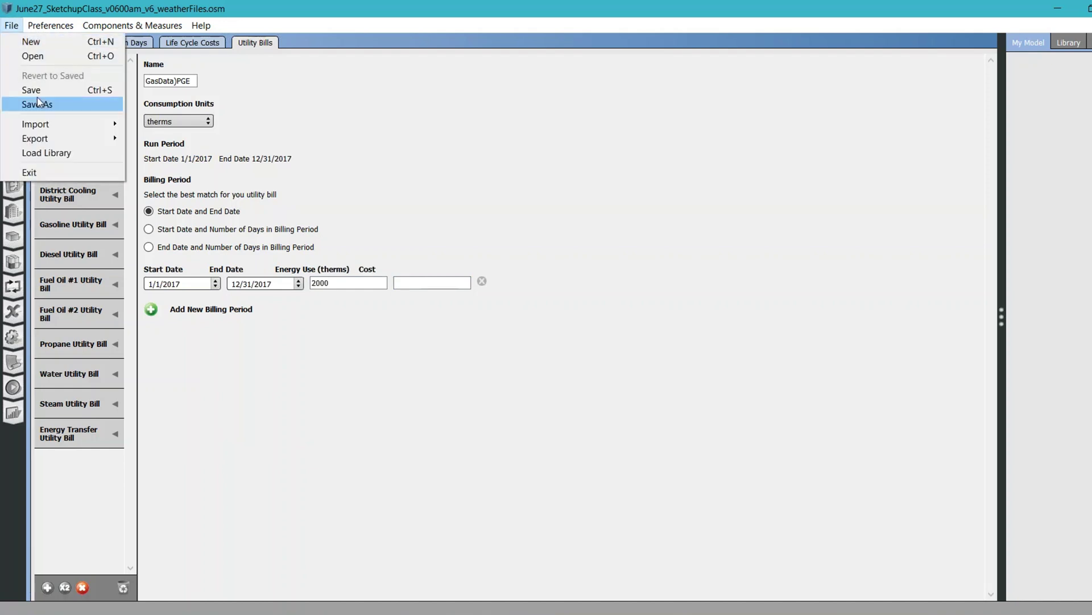
- Save the model and start the simulation from the Run Simulation page
click(37, 96)
click(12, 390)
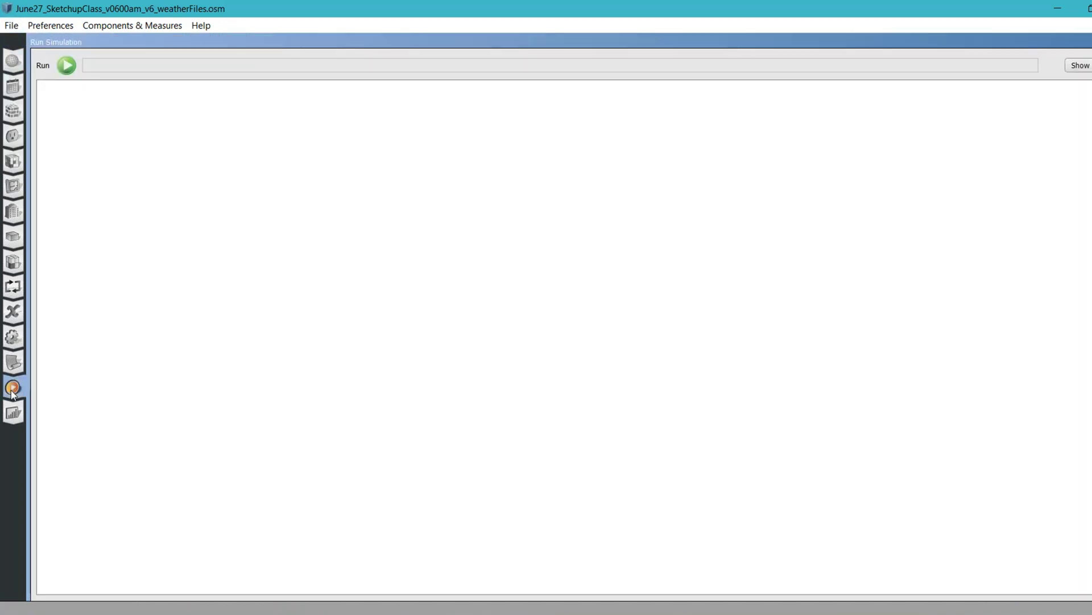
click(66, 65)
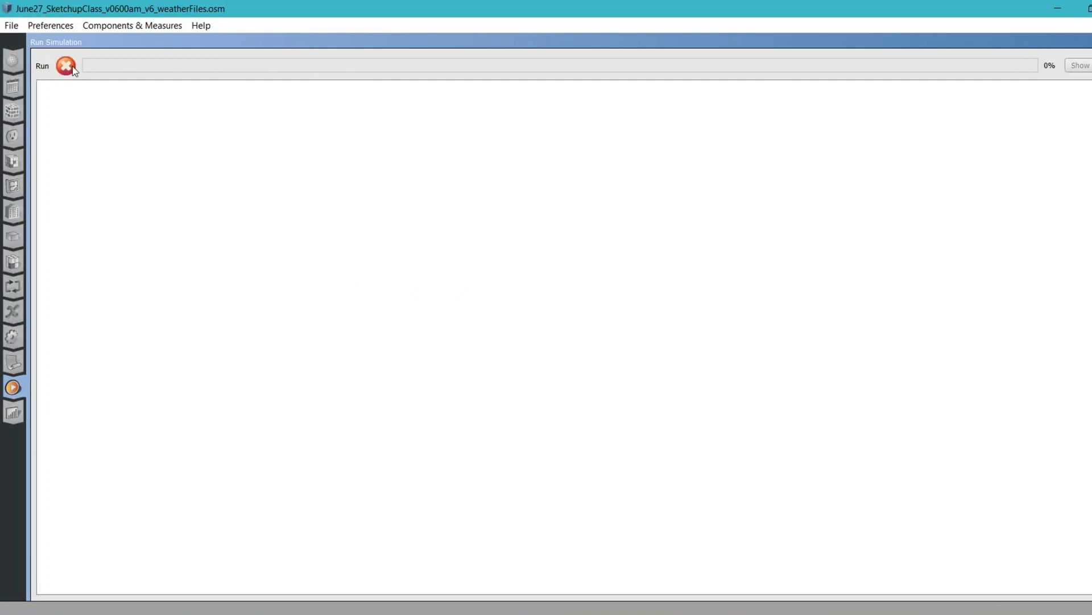